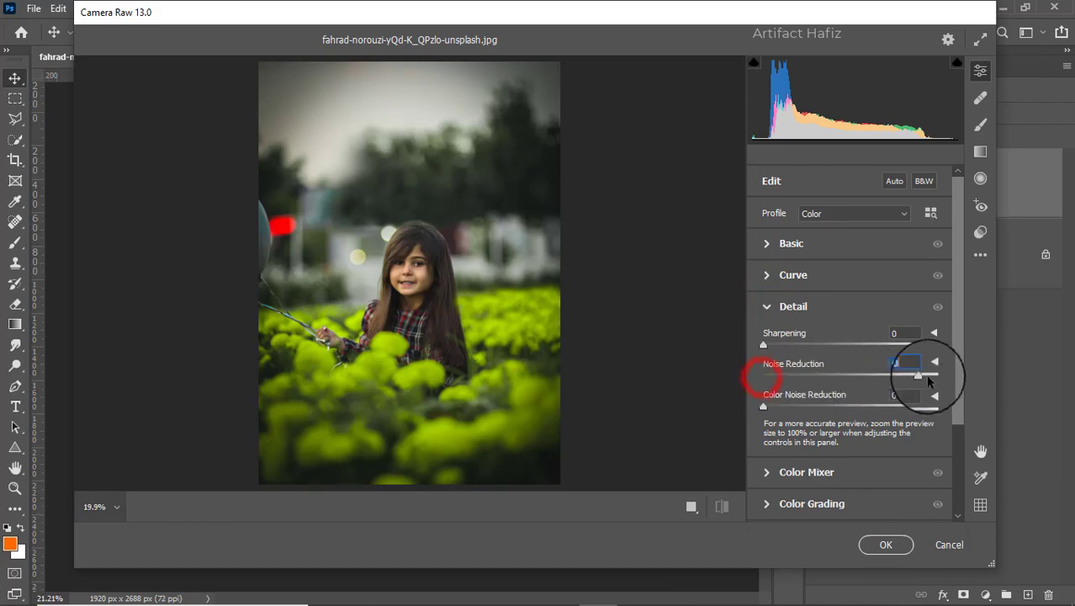
Step: Apply the Camera Raw noise reduction to the Background copy layer and compare the result with the original photo
{"action": "left_click", "coordinate": [885, 545]}
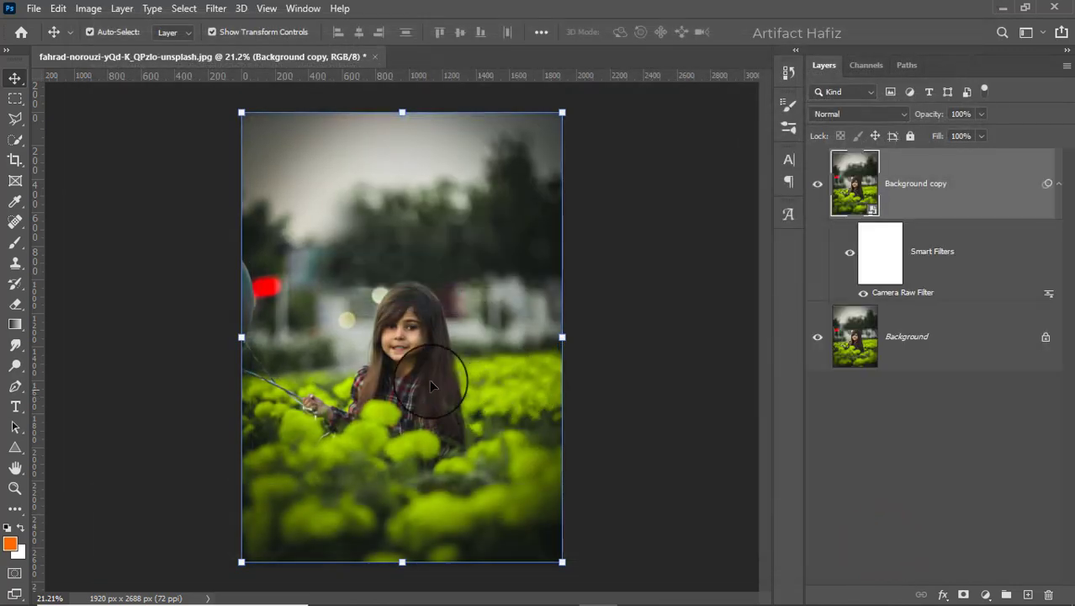
{"action": "scroll", "coordinate": [429, 379], "scroll_direction": "up", "scroll_amount": 4}
{"action": "left_click", "coordinate": [817, 184]}
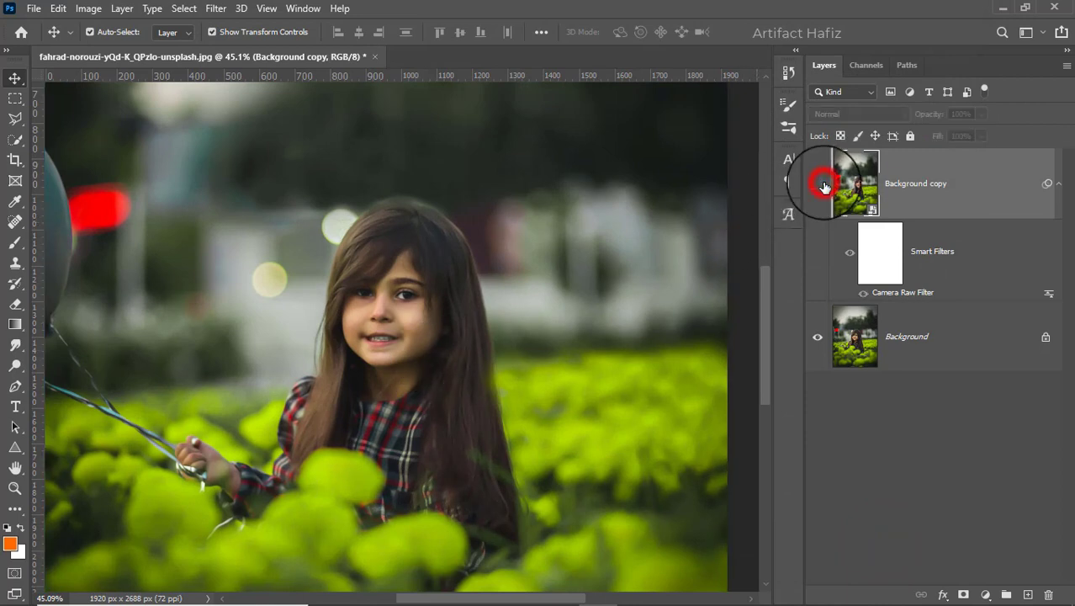
{"action": "left_click", "coordinate": [817, 183]}
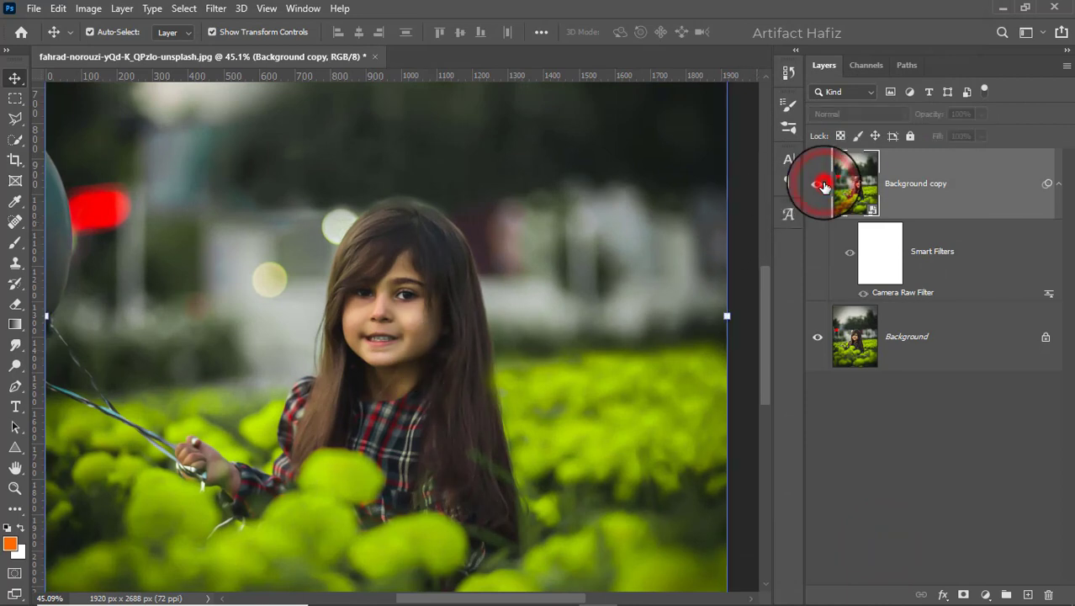
Step: Target the Smart Filters mask and set up a Soft Round brush at 100% opacity with black as the foreground color
{"action": "left_click", "coordinate": [880, 251]}
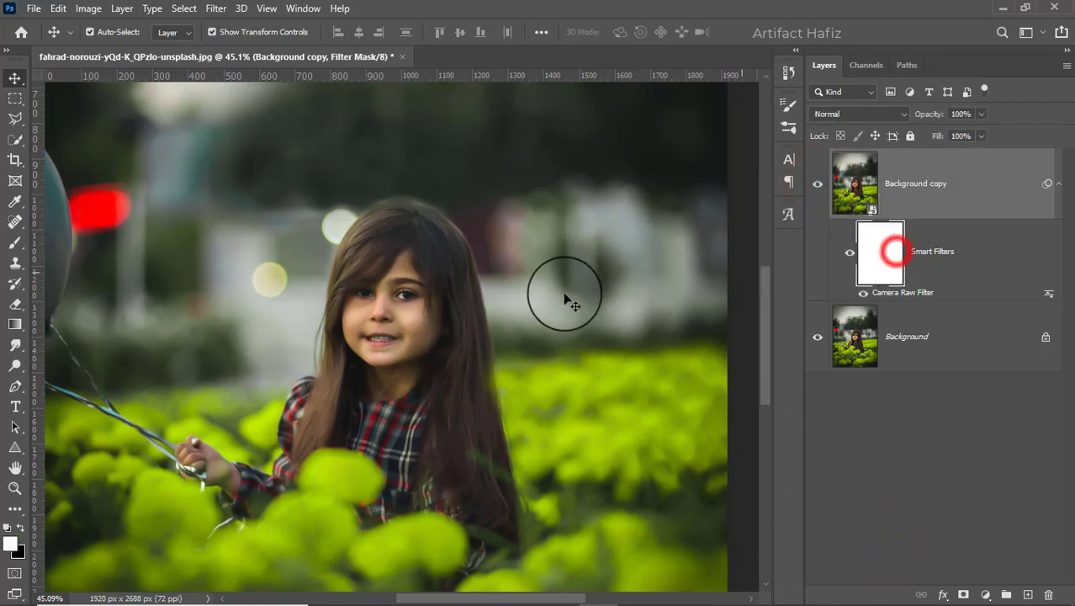
{"action": "left_click", "coordinate": [15, 243]}
{"action": "left_click", "coordinate": [113, 32]}
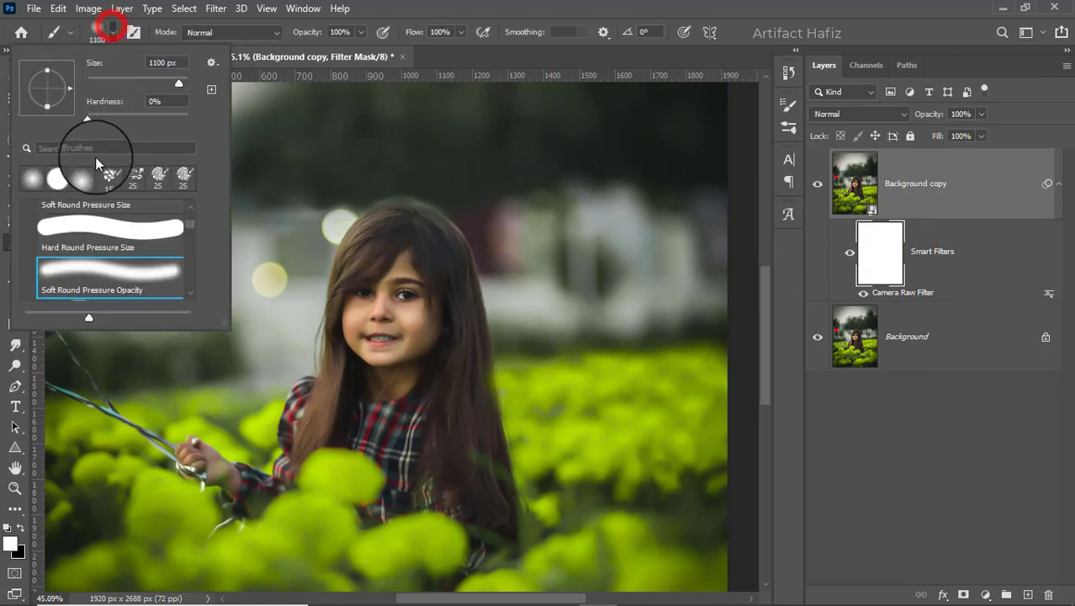
{"action": "left_click", "coordinate": [104, 269]}
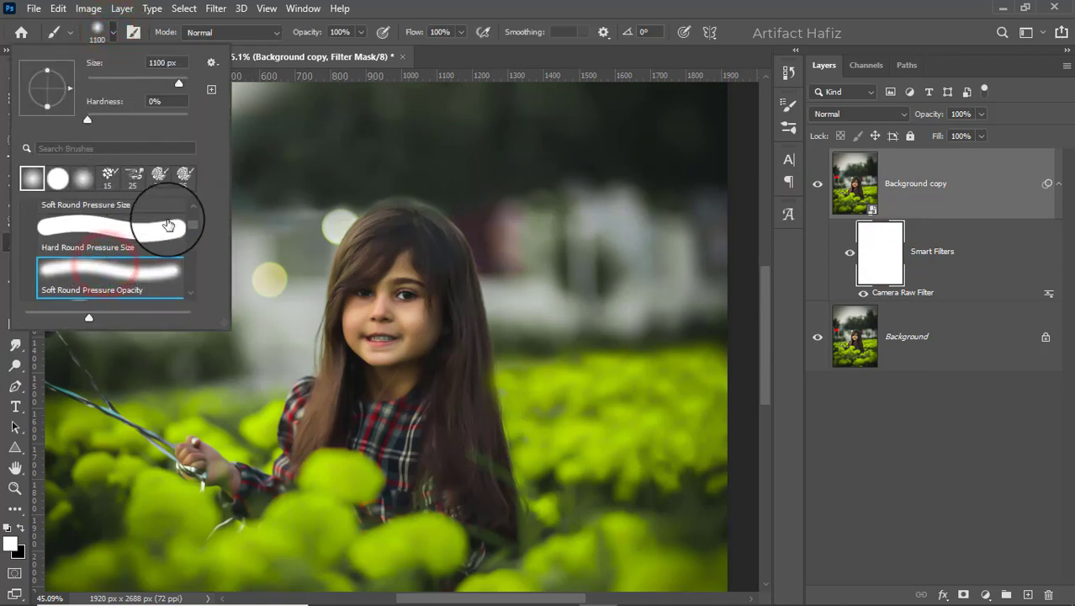
{"action": "scroll", "coordinate": [120, 237], "scroll_direction": "up", "scroll_amount": 3}
{"action": "scroll", "coordinate": [121, 237], "scroll_direction": "up", "scroll_amount": 2}
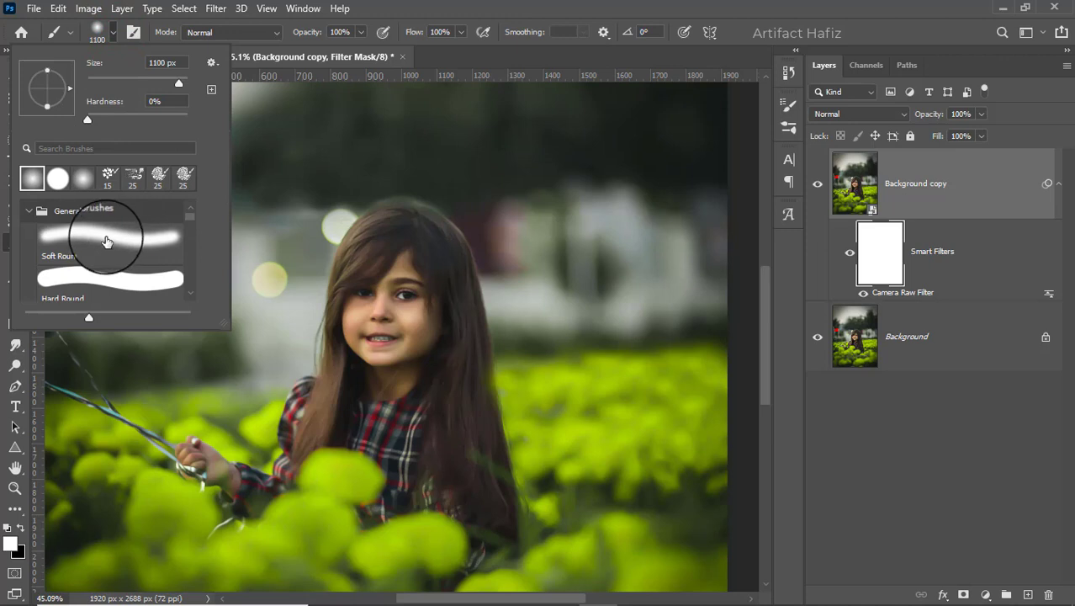
{"action": "left_click", "coordinate": [103, 244]}
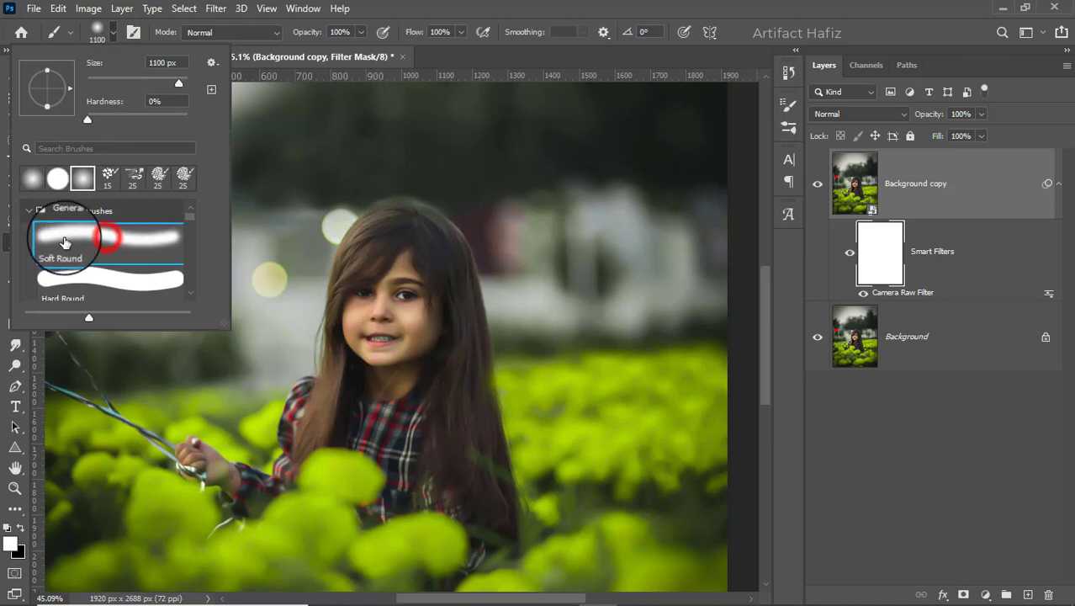
{"action": "left_click", "coordinate": [360, 32]}
{"action": "left_click", "coordinate": [361, 50]}
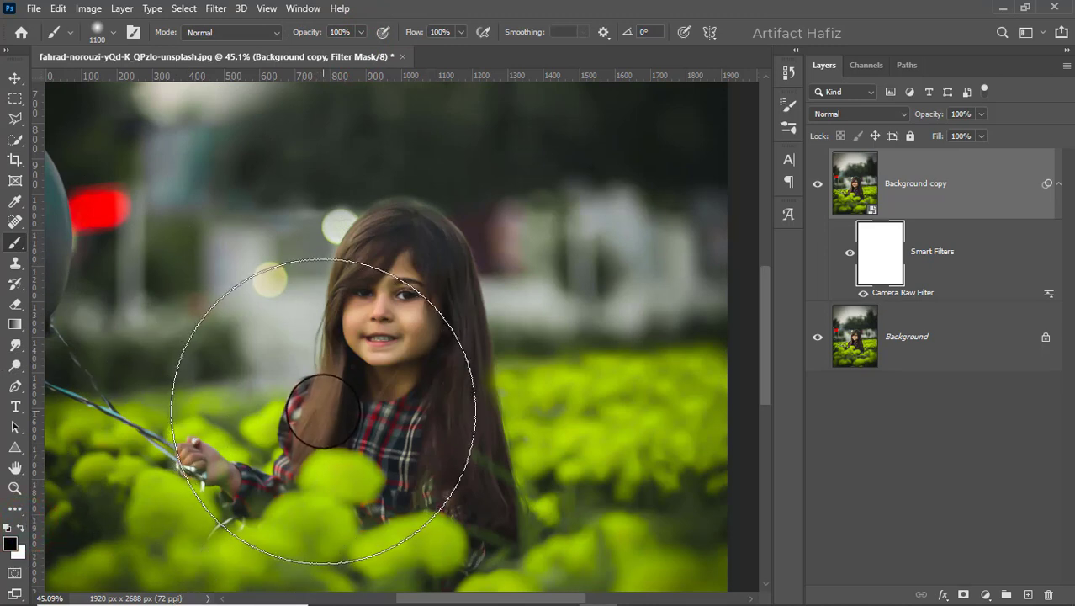
Step: Paint with a 250 px black brush on the filter mask over the girl's hair, face, clothes and arm to remove the smoothing there
{"action": "key", "text": "bracketleft"}
{"action": "key", "text": "bracketleft"}
{"action": "key", "text": "bracketleft"}
{"action": "key", "text": "bracketleft"}
{"action": "key", "text": "bracketleft"}
{"action": "key", "text": "bracketleft"}
{"action": "key", "text": "bracketleft"}
{"action": "key", "text": "bracketleft"}
{"action": "key", "text": "bracketleft"}
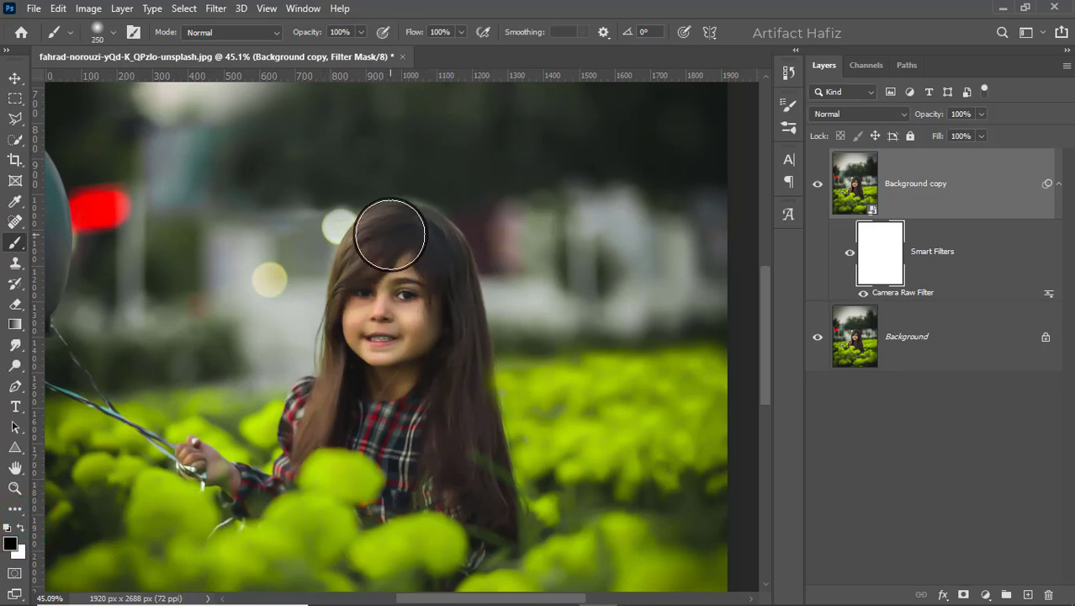
{"action": "left_click_drag", "start_coordinate": [389, 236], "coordinate": [358, 317]}
{"action": "left_click_drag", "start_coordinate": [404, 267], "coordinate": [419, 394]}
{"action": "left_click_drag", "start_coordinate": [410, 296], "coordinate": [445, 497]}
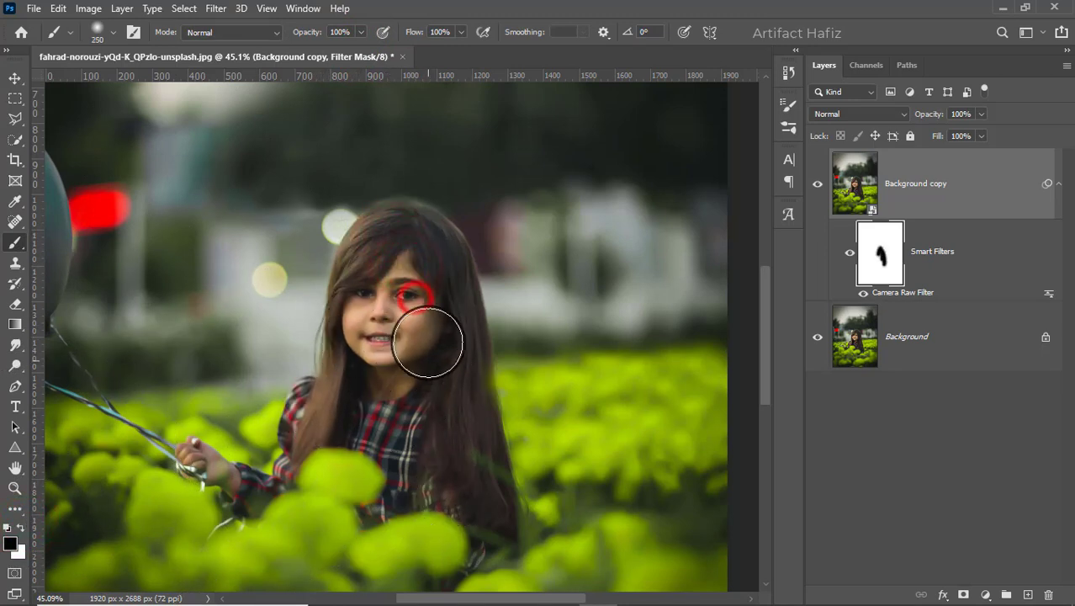
{"action": "left_click_drag", "start_coordinate": [438, 336], "coordinate": [463, 509]}
{"action": "left_click_drag", "start_coordinate": [362, 330], "coordinate": [317, 475]}
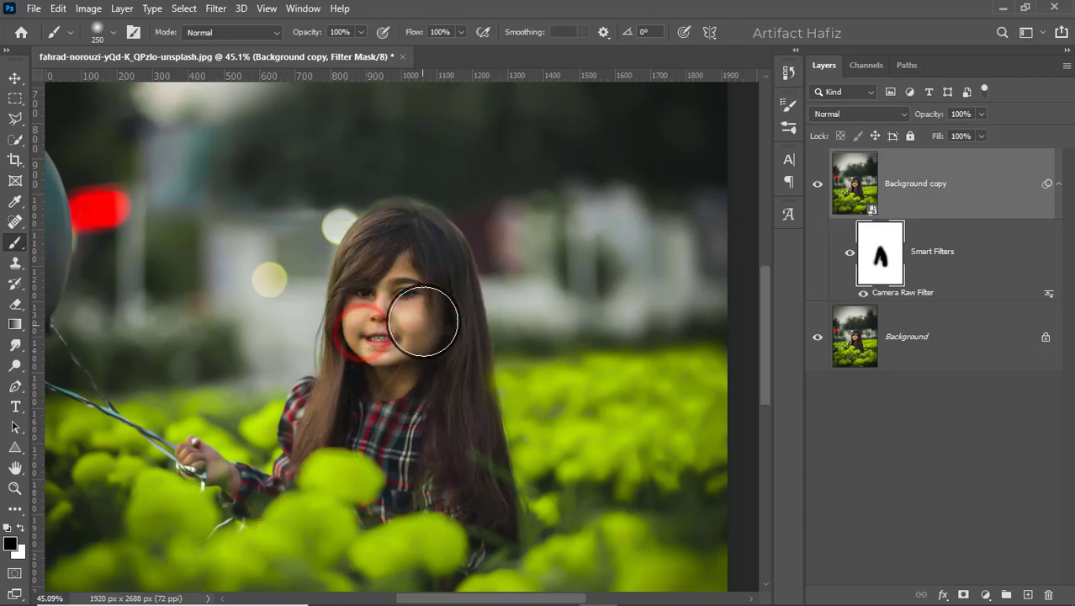
{"action": "left_click_drag", "start_coordinate": [425, 318], "coordinate": [425, 456]}
{"action": "left_click_drag", "start_coordinate": [206, 470], "coordinate": [324, 478]}
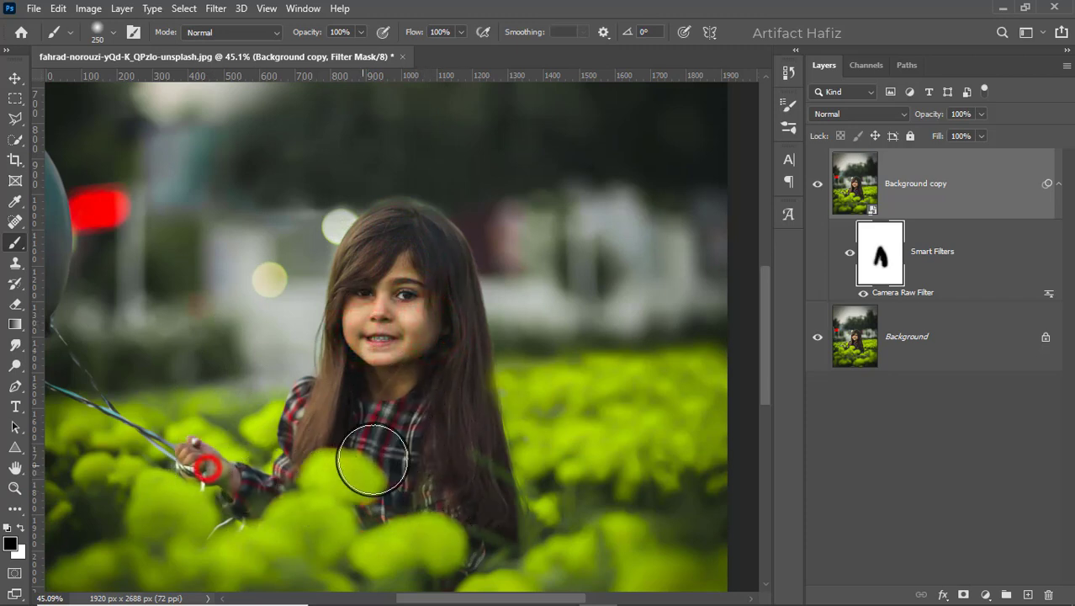
{"action": "mouse_move", "coordinate": [384, 294]}
{"action": "left_mouse_down"}
{"action": "mouse_move", "coordinate": [397, 367]}
{"action": "mouse_move", "coordinate": [473, 542]}
{"action": "left_mouse_up"}
{"action": "scroll", "coordinate": [475, 518], "scroll_direction": "down", "scroll_amount": 5}
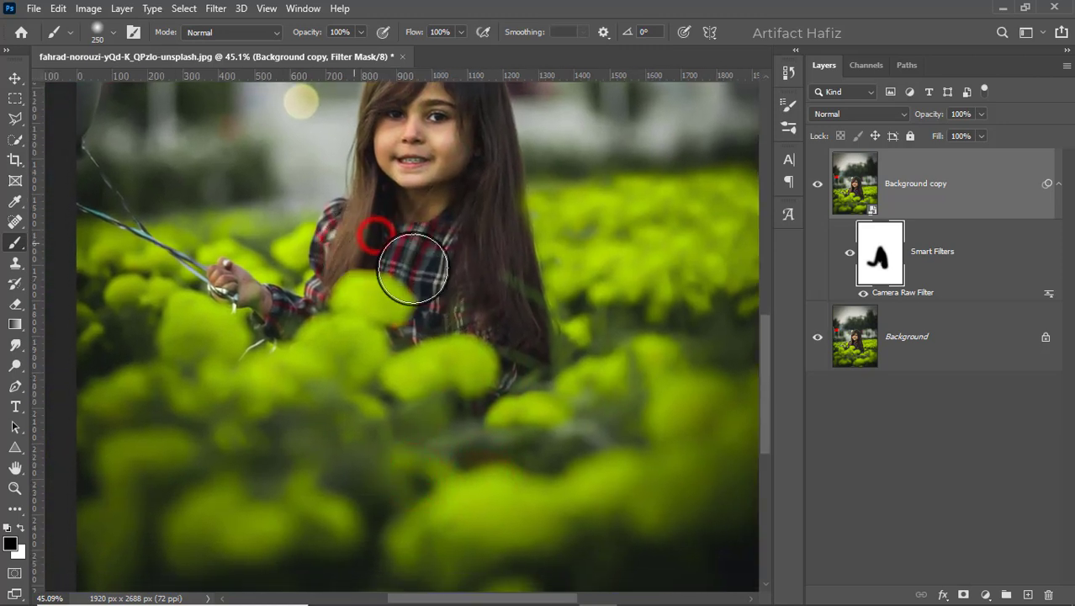
{"action": "mouse_move", "coordinate": [413, 268]}
{"action": "left_mouse_down"}
{"action": "mouse_move", "coordinate": [423, 302]}
{"action": "mouse_move", "coordinate": [415, 318]}
{"action": "mouse_move", "coordinate": [447, 281]}
{"action": "left_mouse_up"}
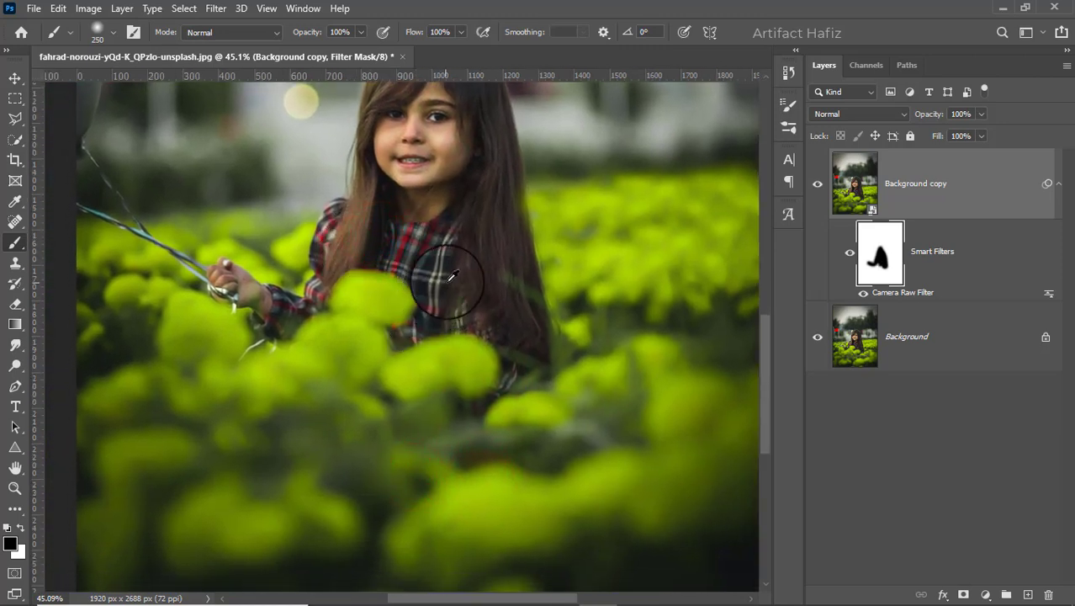
Step: Select the Background copy layer and compare the photo with and without it, up close and as a whole
{"action": "scroll", "coordinate": [447, 282], "scroll_direction": "down", "scroll_amount": 7}
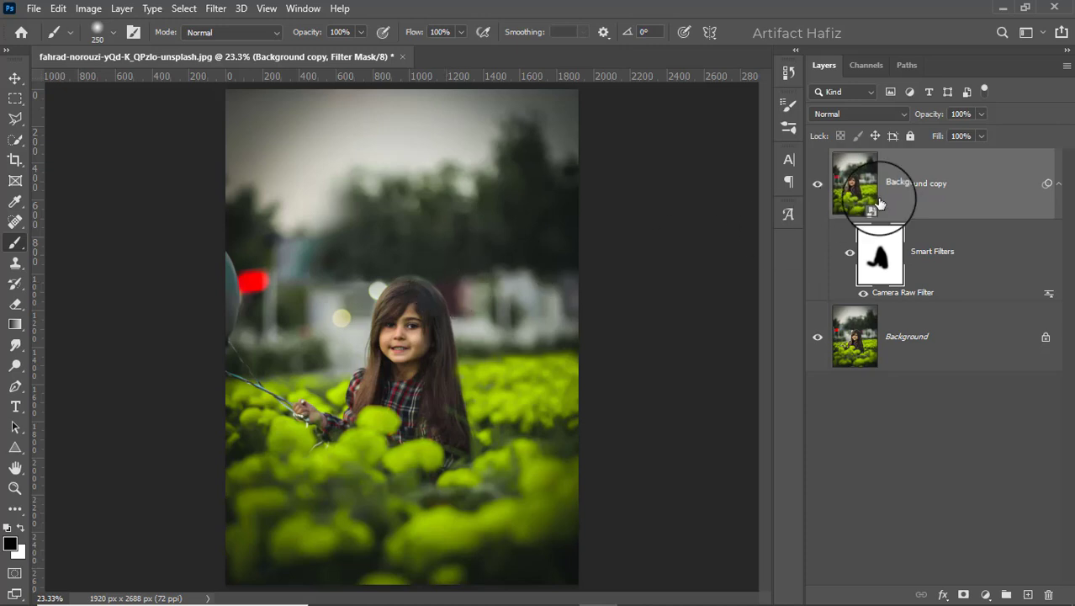
{"action": "left_click", "coordinate": [919, 182]}
{"action": "scroll", "coordinate": [429, 380], "scroll_direction": "up", "scroll_amount": 2}
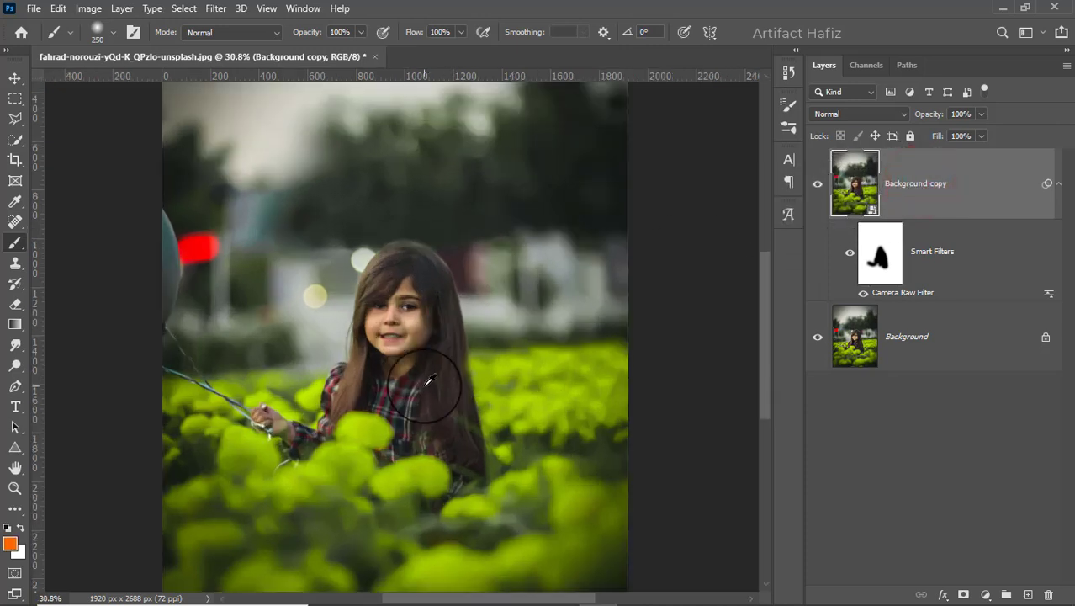
{"action": "scroll", "coordinate": [428, 380], "scroll_direction": "down", "scroll_amount": 1}
{"action": "scroll", "coordinate": [428, 393], "scroll_direction": "up", "scroll_amount": 5}
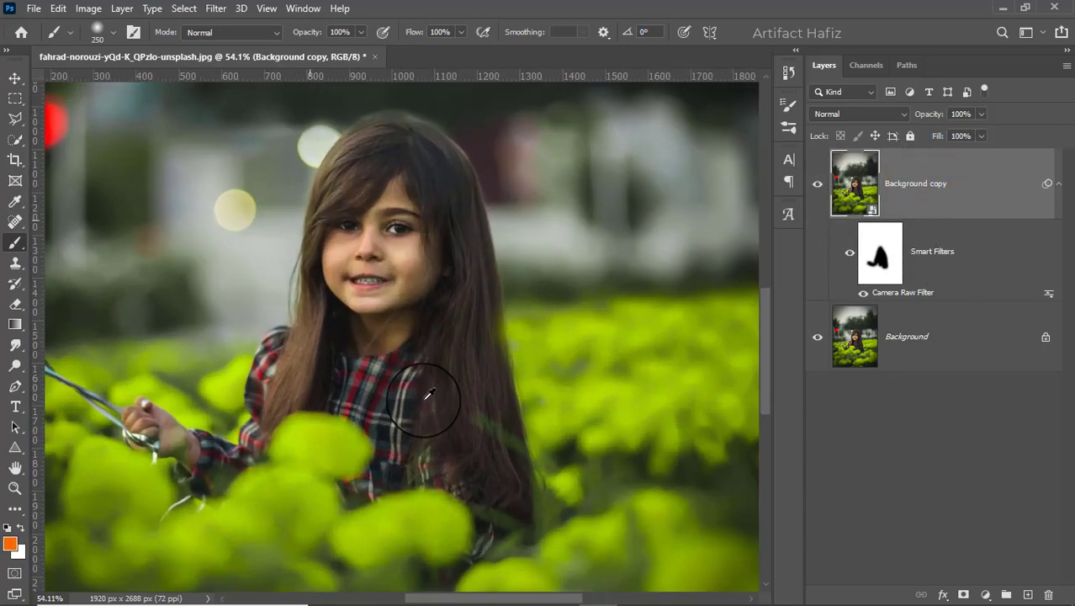
{"action": "left_click", "coordinate": [818, 185]}
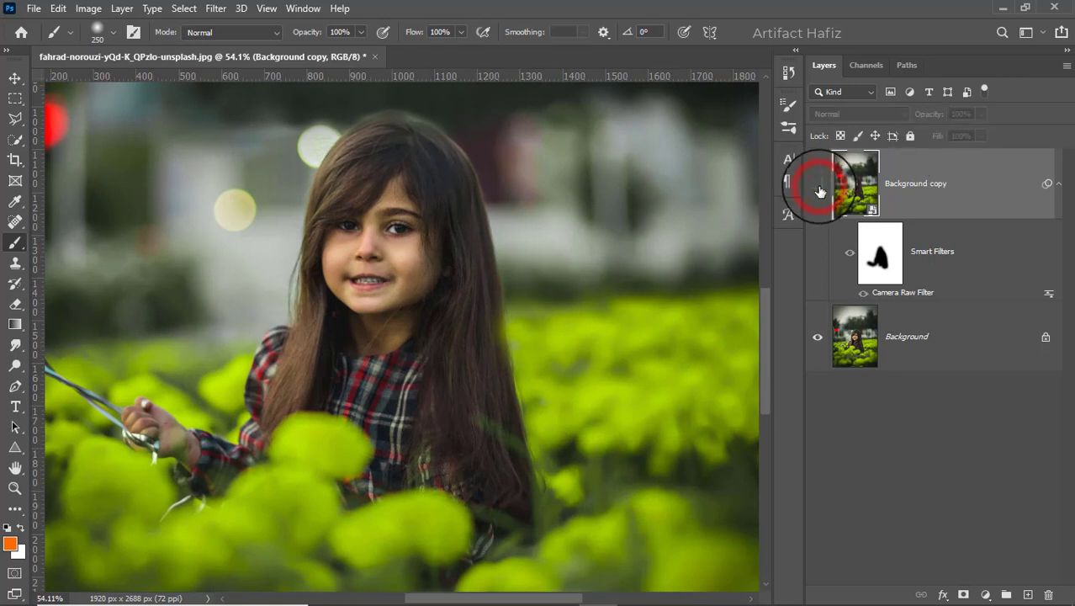
{"action": "scroll", "coordinate": [675, 310], "scroll_direction": "down", "scroll_amount": 4}
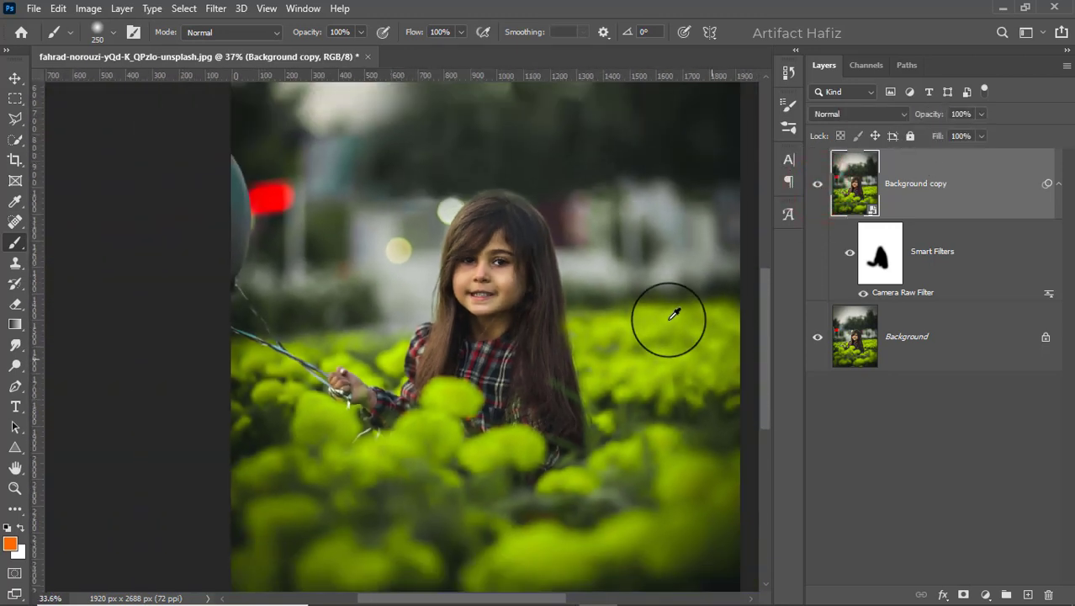
{"action": "scroll", "coordinate": [674, 314], "scroll_direction": "down", "scroll_amount": 3}
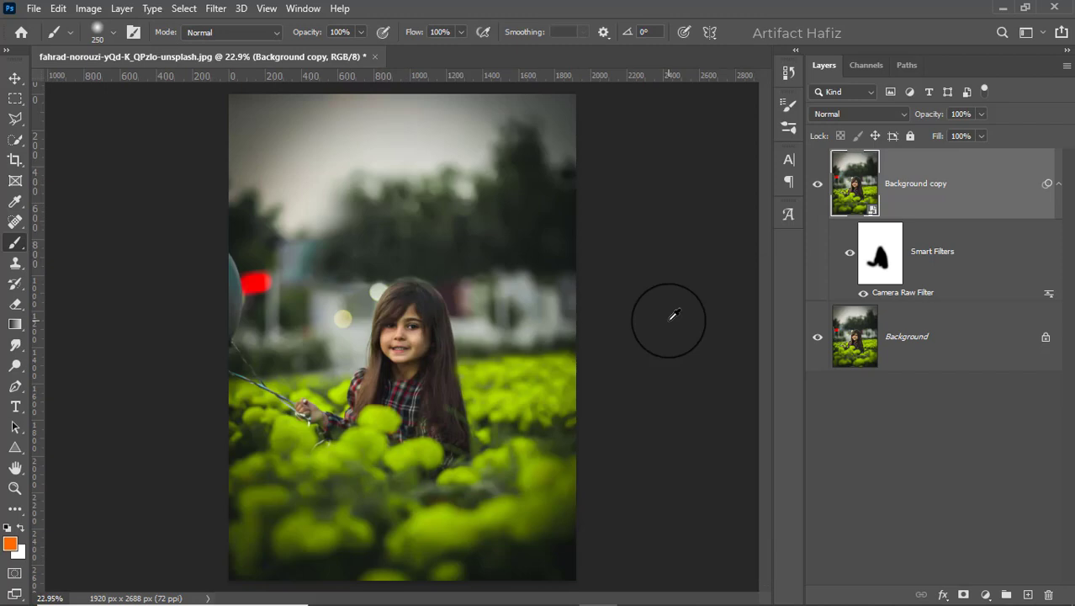
Step: Create a new empty layer above Background copy and set the brush's foreground color to orange ff9c00
{"action": "left_click", "coordinate": [1027, 595]}
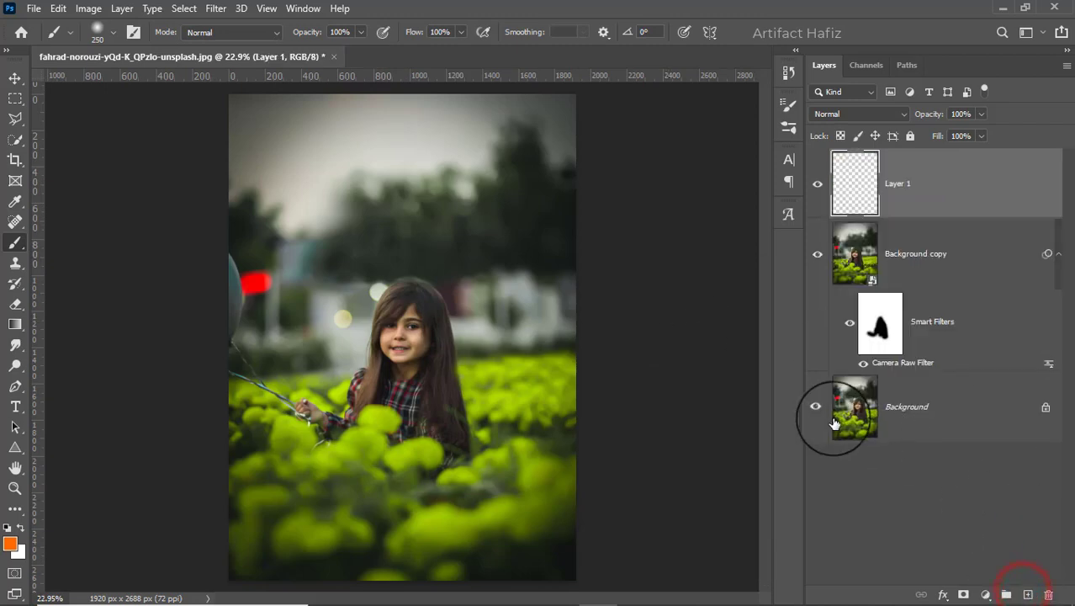
{"action": "left_click", "coordinate": [16, 244]}
{"action": "left_click", "coordinate": [10, 544]}
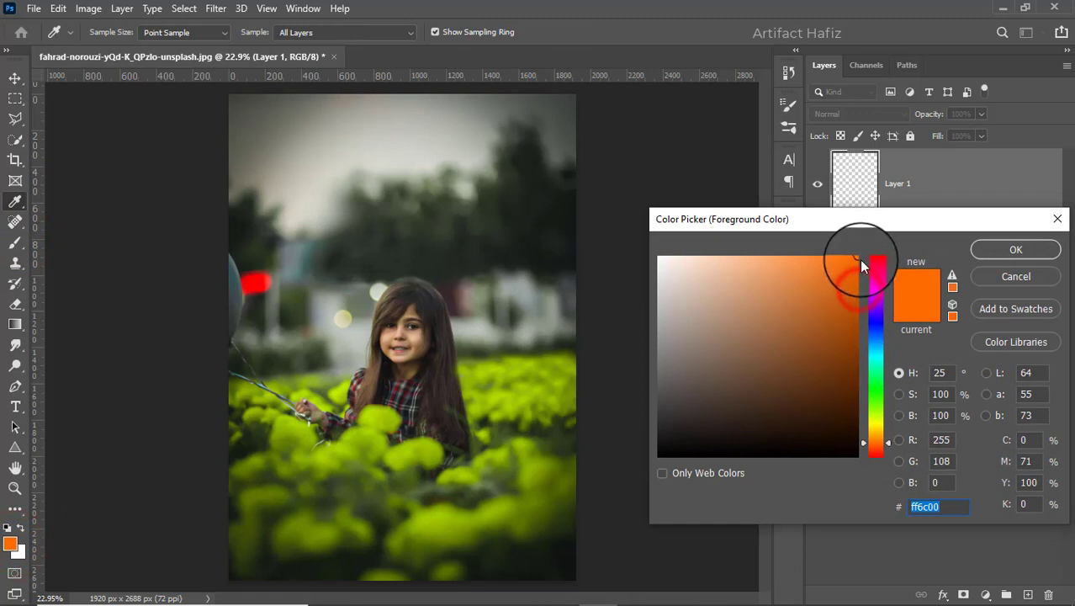
{"action": "left_click", "coordinate": [857, 256]}
{"action": "left_click_drag", "start_coordinate": [883, 446], "coordinate": [884, 445]}
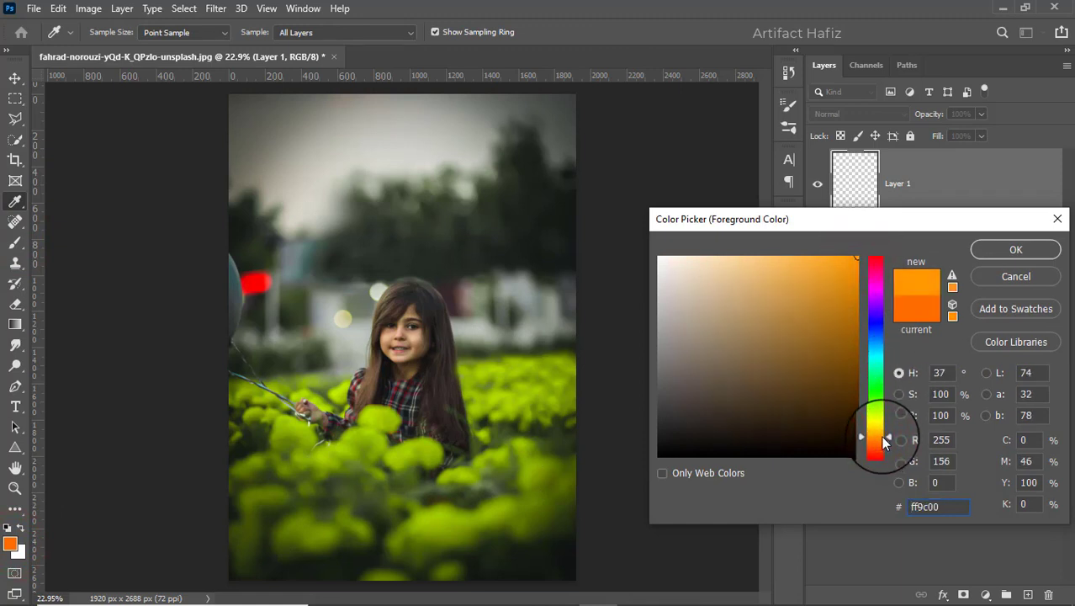
{"action": "left_click", "coordinate": [1000, 251]}
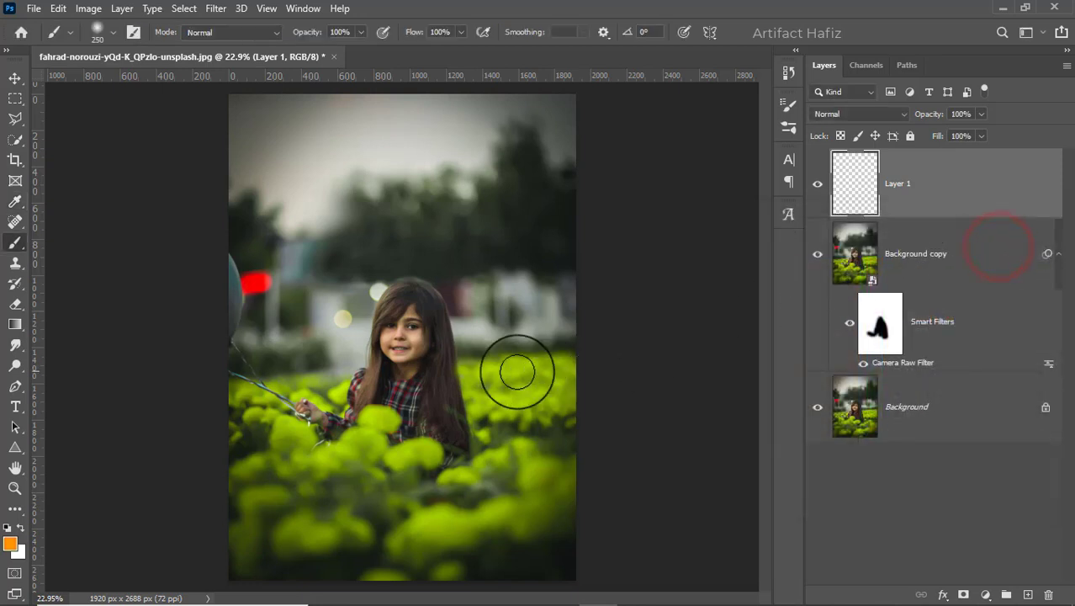
Step: Dab a soft orange glow with a 1200 px brush over the girl's face on Layer 1 and set the layer's blend mode to Screen
{"action": "key", "text": "bracketright"}
{"action": "key", "text": "bracketright"}
{"action": "key", "text": "bracketright"}
{"action": "key", "text": "bracketright"}
{"action": "key", "text": "bracketright"}
{"action": "key", "text": "bracketright"}
{"action": "key", "text": "bracketright"}
{"action": "key", "text": "bracketright"}
{"action": "key", "text": "bracketright"}
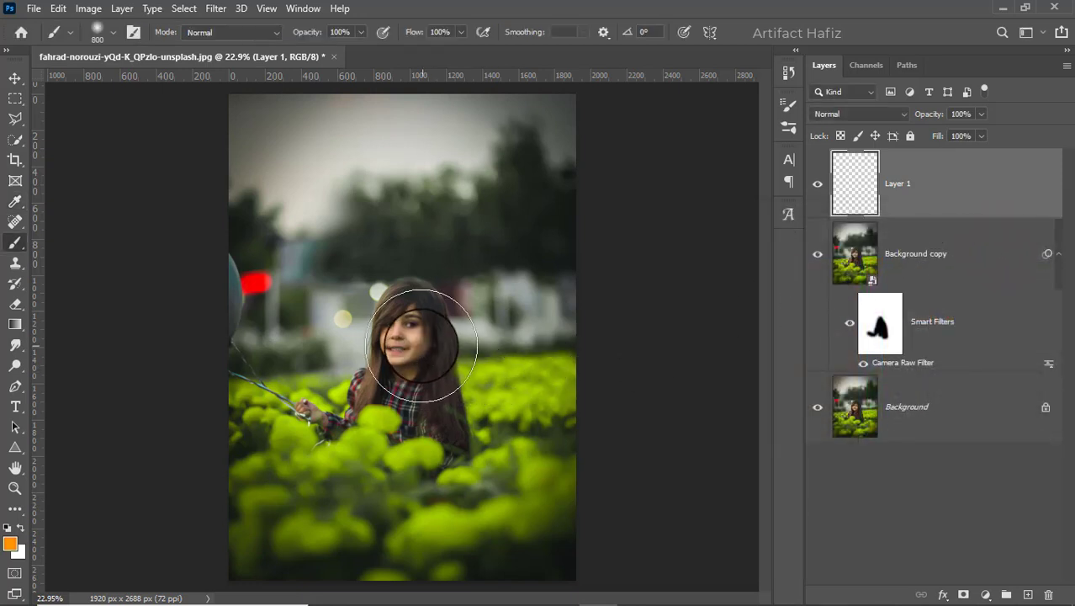
{"action": "left_click", "coordinate": [394, 351]}
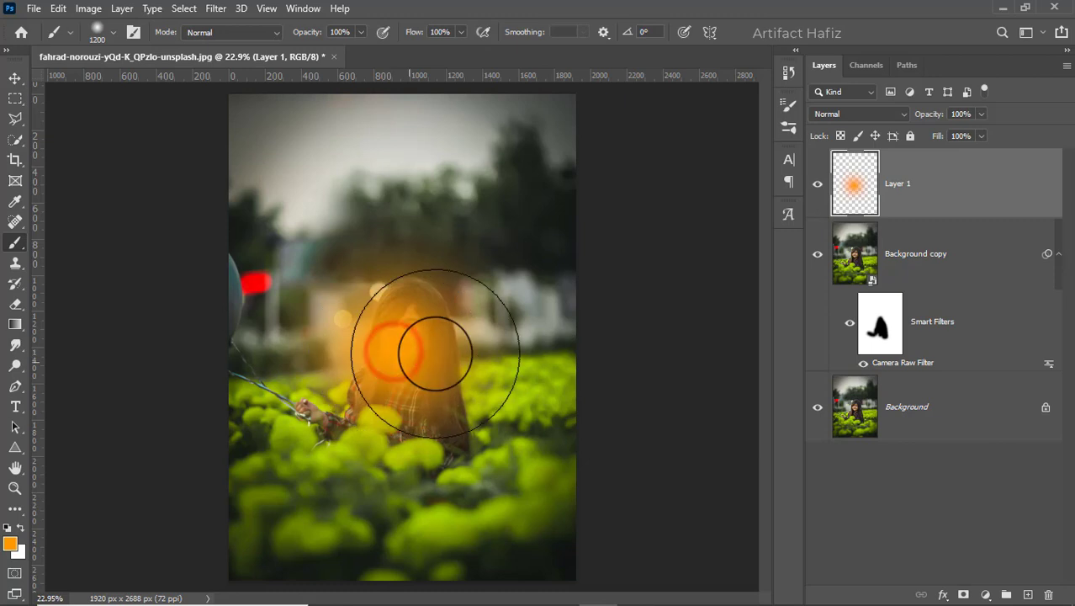
{"action": "left_click", "coordinate": [815, 112]}
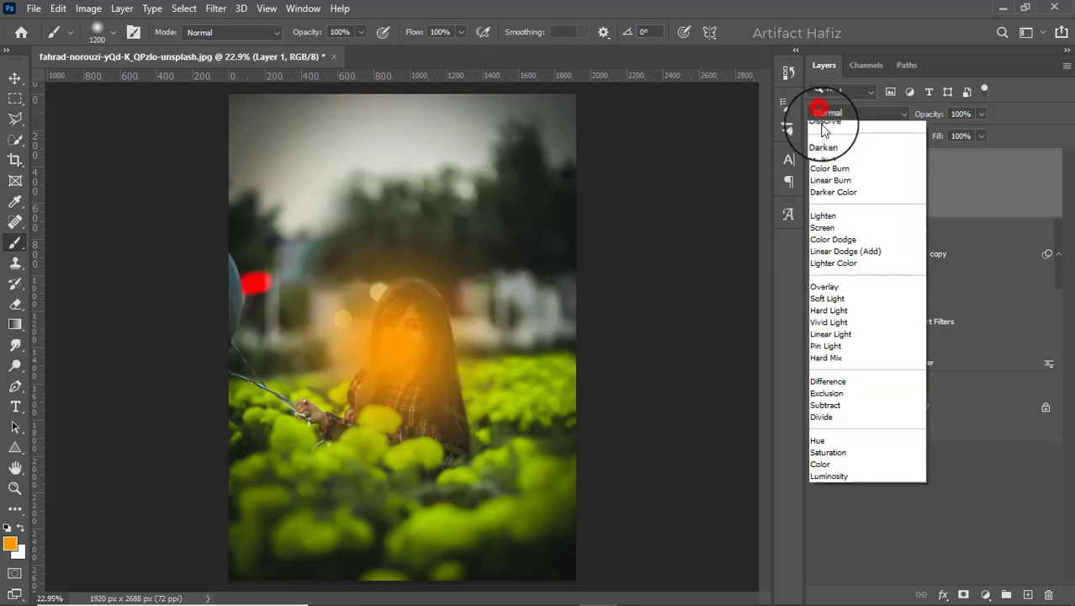
{"action": "left_click", "coordinate": [825, 248]}
Step: Enlarge the orange glow to about 176% and position it at the photo's left edge around the balloon and trees
{"action": "left_click", "coordinate": [11, 78]}
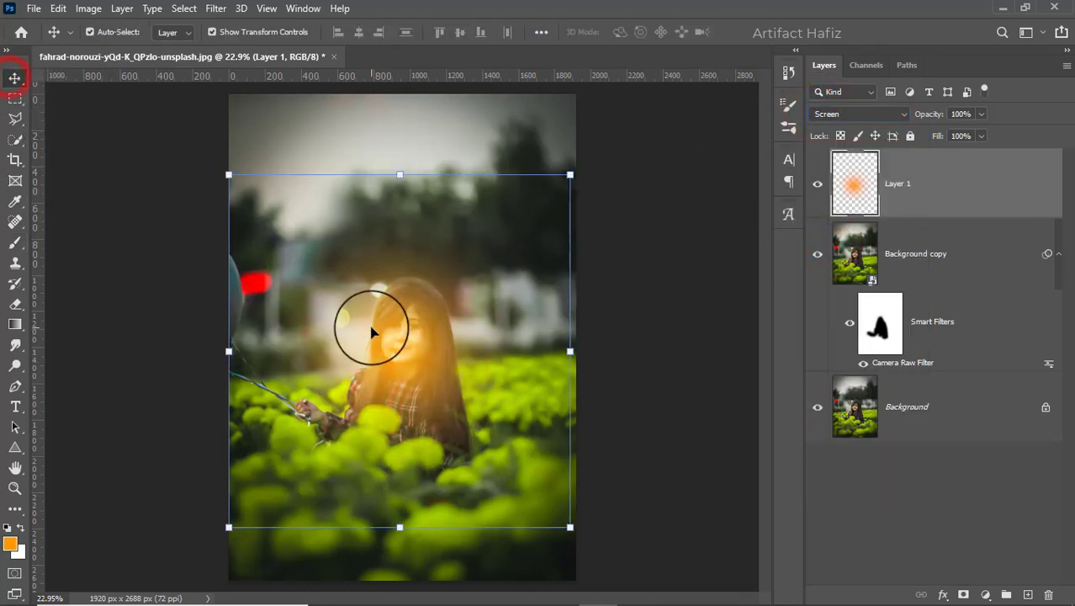
{"action": "left_click_drag", "start_coordinate": [382, 339], "coordinate": [239, 126]}
{"action": "left_click_drag", "start_coordinate": [431, 330], "coordinate": [695, 562]}
{"action": "left_click_drag", "start_coordinate": [478, 350], "coordinate": [401, 313]}
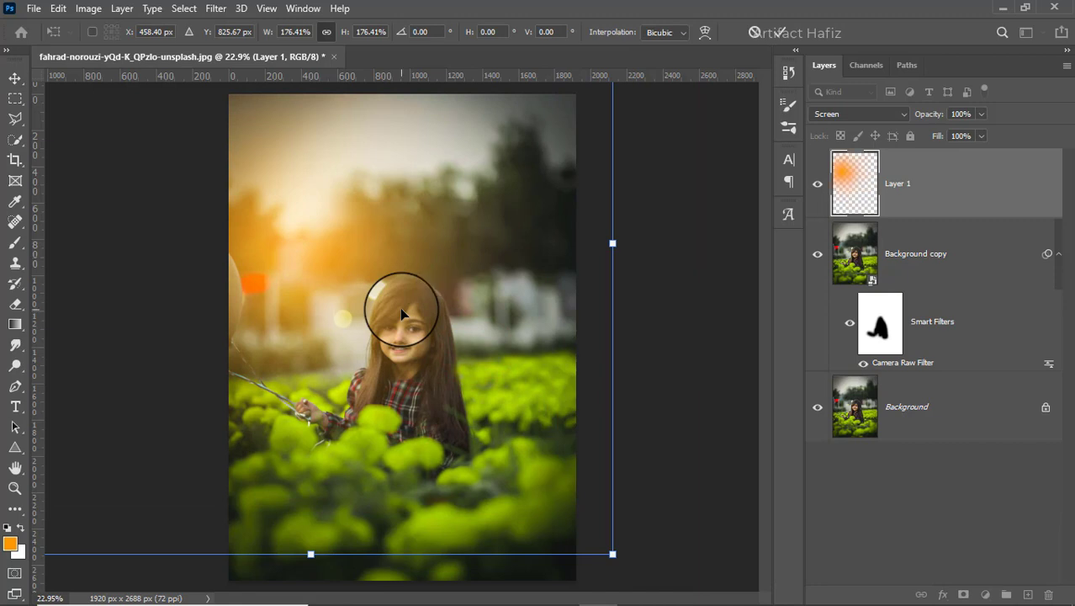
{"action": "left_click_drag", "start_coordinate": [296, 257], "coordinate": [253, 248]}
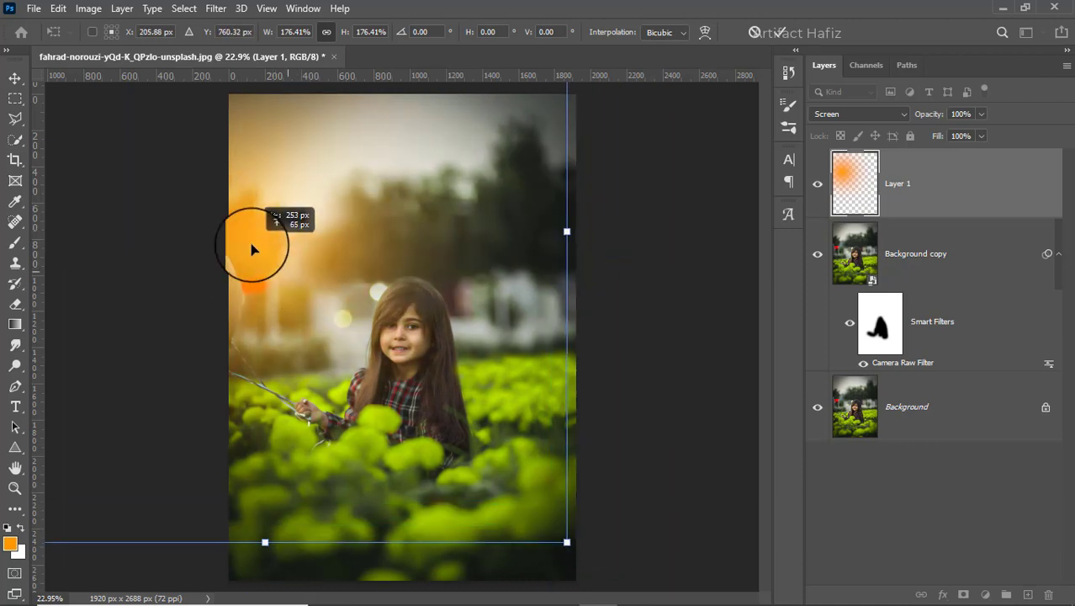
{"action": "left_click_drag", "start_coordinate": [251, 243], "coordinate": [269, 290]}
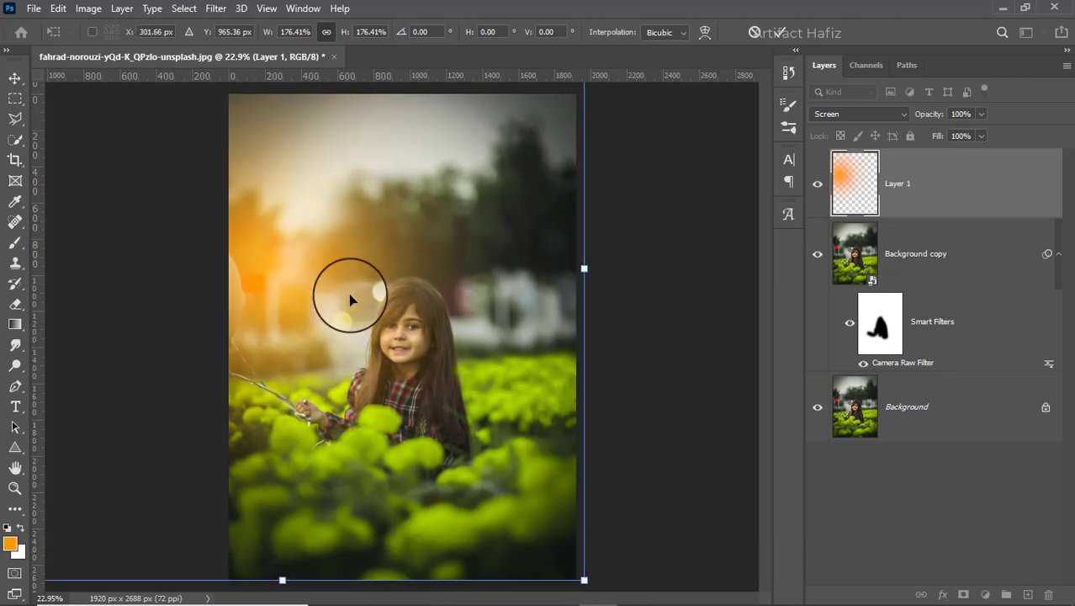
{"action": "left_click", "coordinate": [785, 34]}
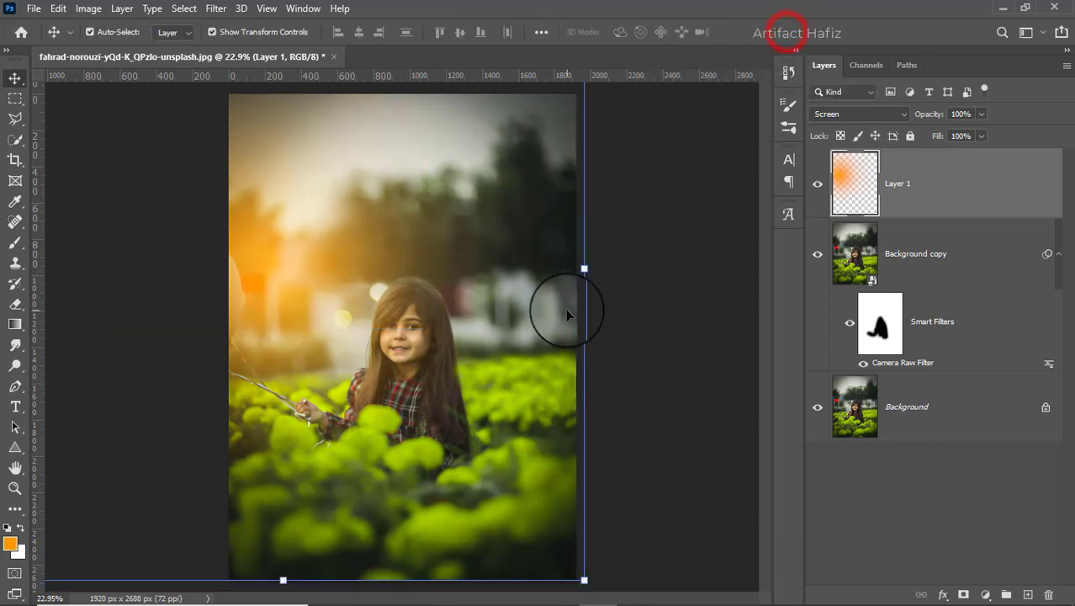
Step: Add a layer mask to the orange glow on Layer 1
{"action": "scroll", "coordinate": [490, 331], "scroll_direction": "down", "scroll_amount": 4}
{"action": "scroll", "coordinate": [584, 343], "scroll_direction": "up", "scroll_amount": 2}
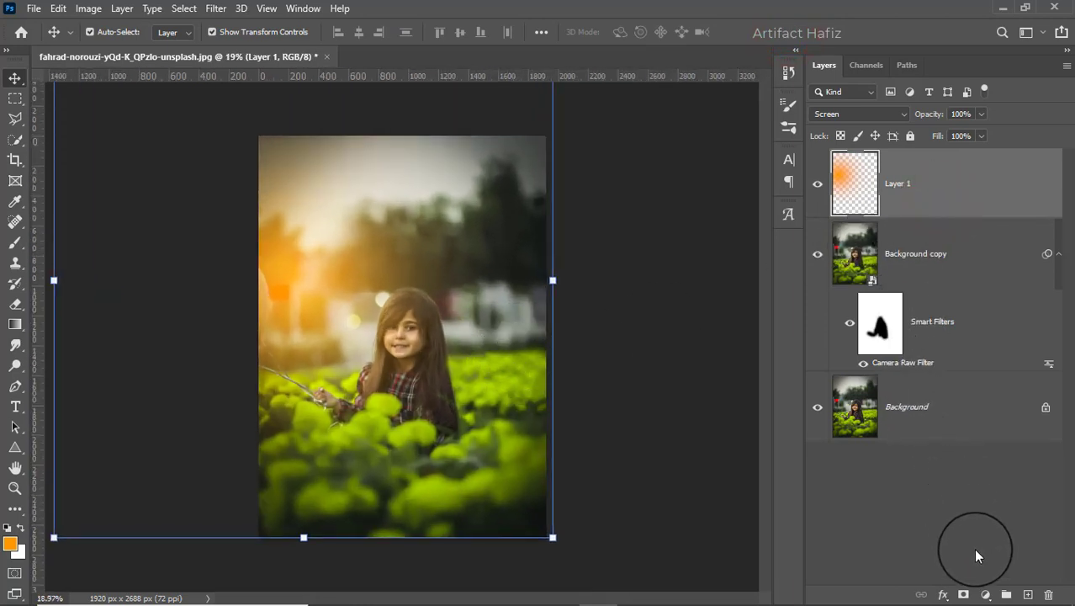
{"action": "left_click", "coordinate": [964, 595]}
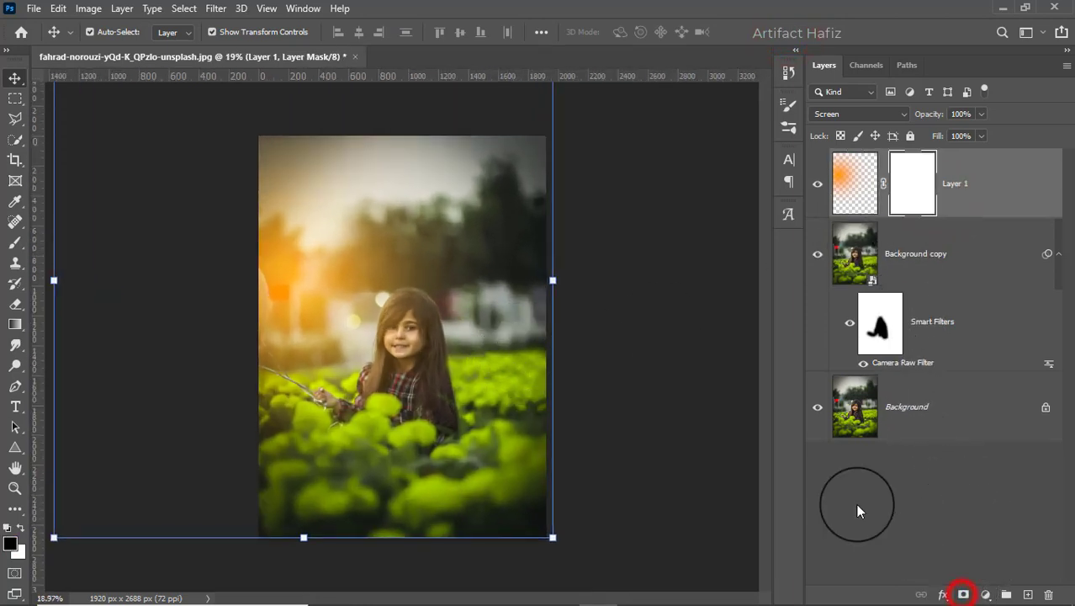
Step: Paint black on Layer 1's mask over the girl's face and body with a 400 px brush at 19% opacity
{"action": "left_click", "coordinate": [14, 243]}
{"action": "left_click", "coordinate": [22, 528]}
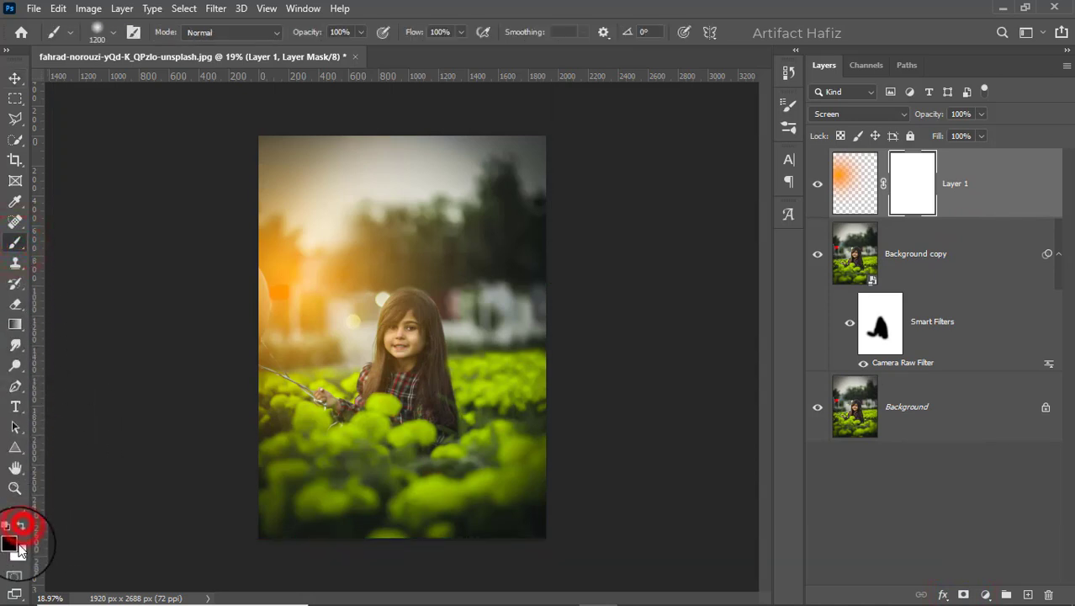
{"action": "left_click", "coordinate": [360, 32]}
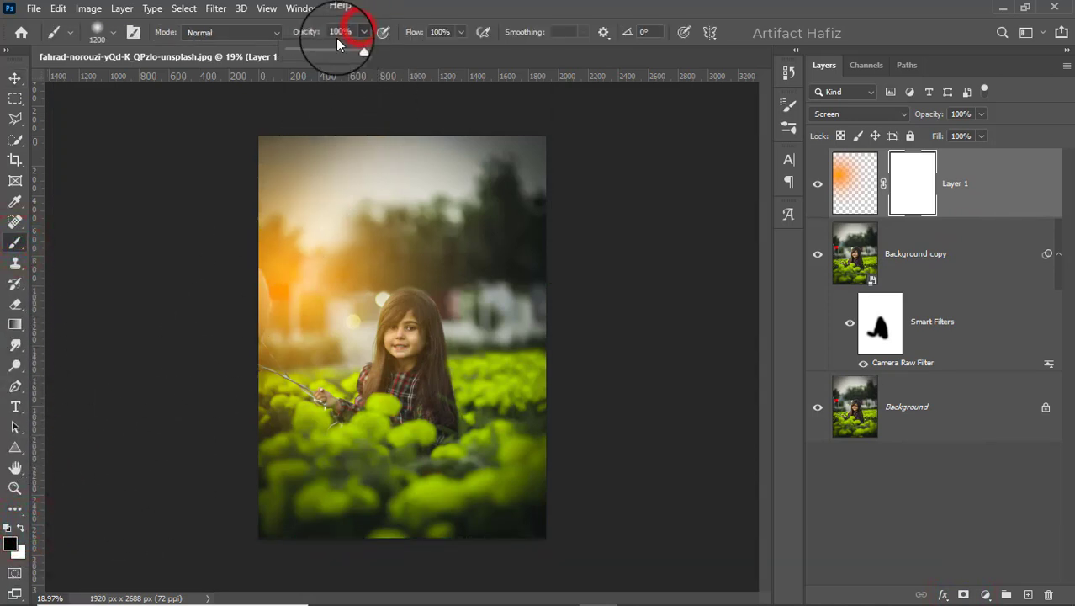
{"action": "left_click_drag", "start_coordinate": [362, 49], "coordinate": [303, 49]}
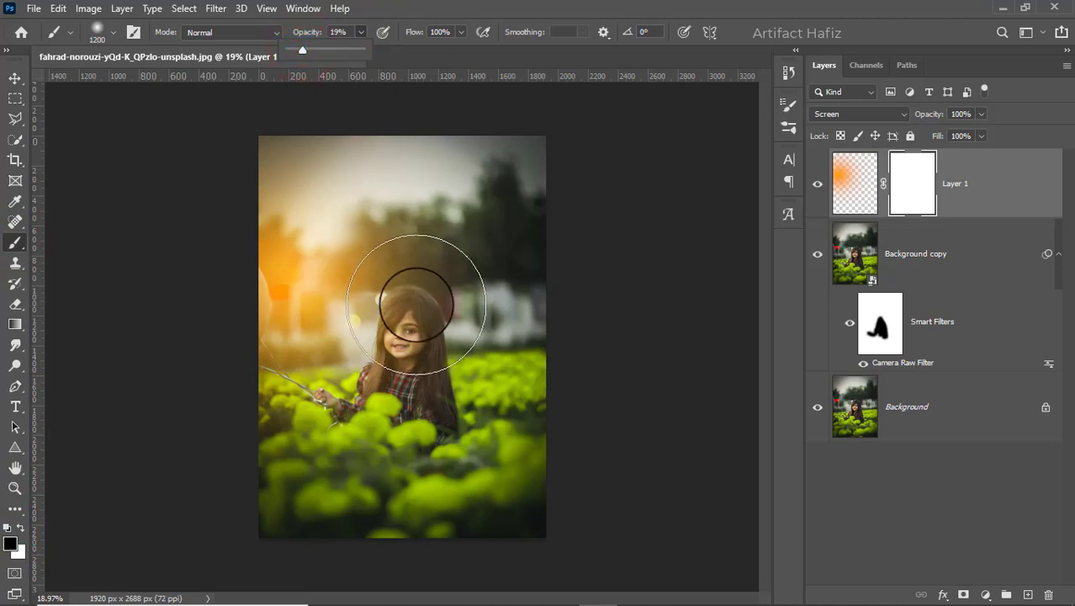
{"action": "key", "text": "["}
{"action": "key", "text": "["}
{"action": "key", "text": "["}
{"action": "key", "text": "["}
{"action": "key", "text": "["}
{"action": "key", "text": "["}
{"action": "key", "text": "["}
{"action": "key", "text": "["}
{"action": "mouse_move", "coordinate": [406, 315]}
{"action": "left_mouse_down"}
{"action": "mouse_move", "coordinate": [404, 397]}
{"action": "mouse_move", "coordinate": [409, 370]}
{"action": "left_mouse_up"}
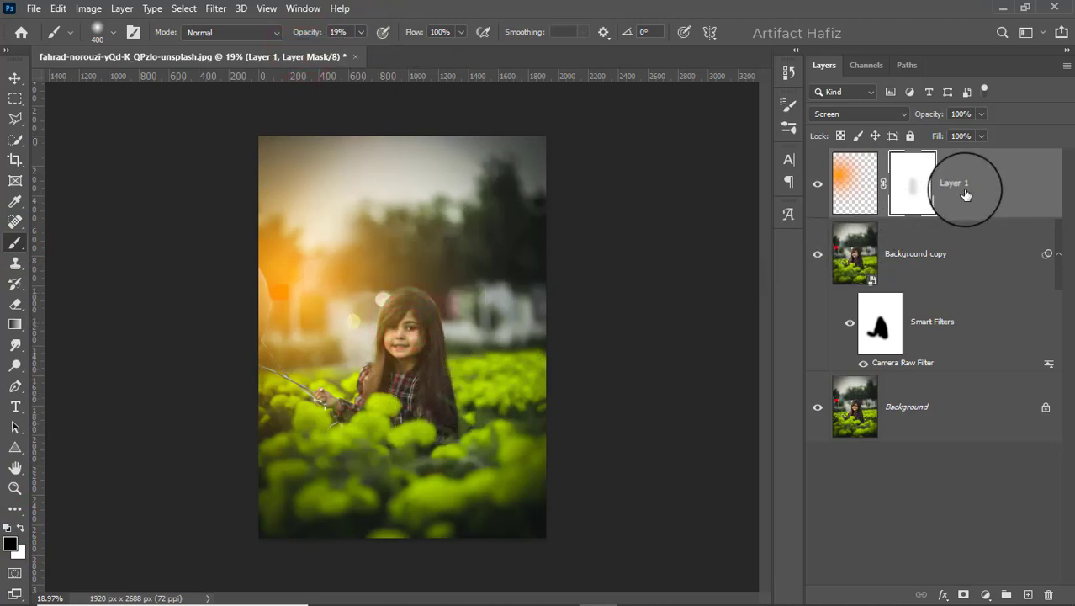
{"action": "left_click_drag", "start_coordinate": [409, 331], "coordinate": [417, 403]}
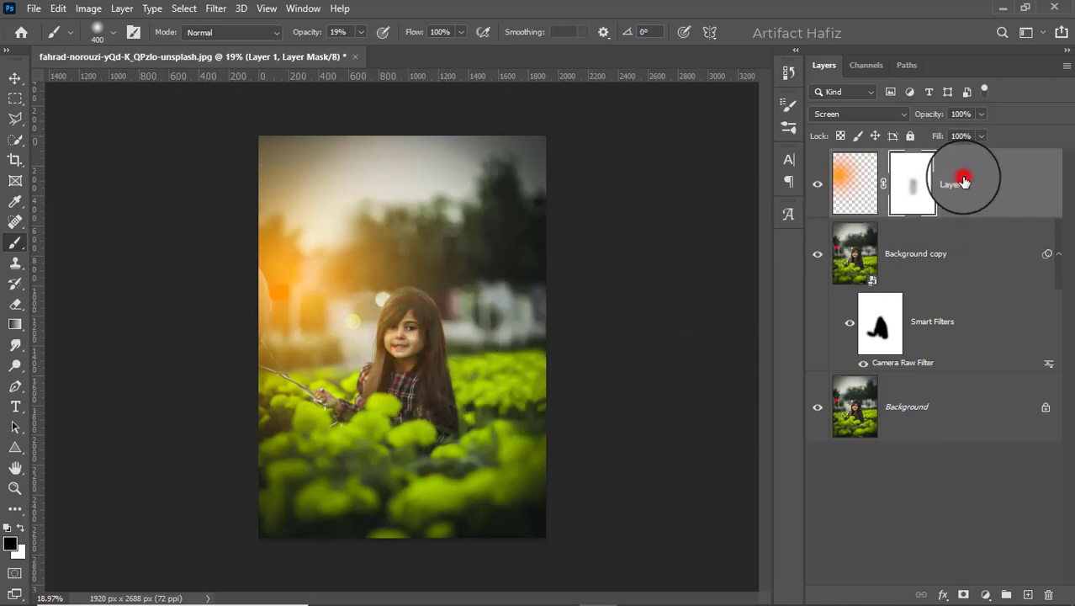
Step: Stamp all visible layers into a new layer above Layer 1 and convert it for smart filters
{"action": "left_click", "coordinate": [963, 180]}
{"action": "key", "text": "ctrl+alt+shift+e"}
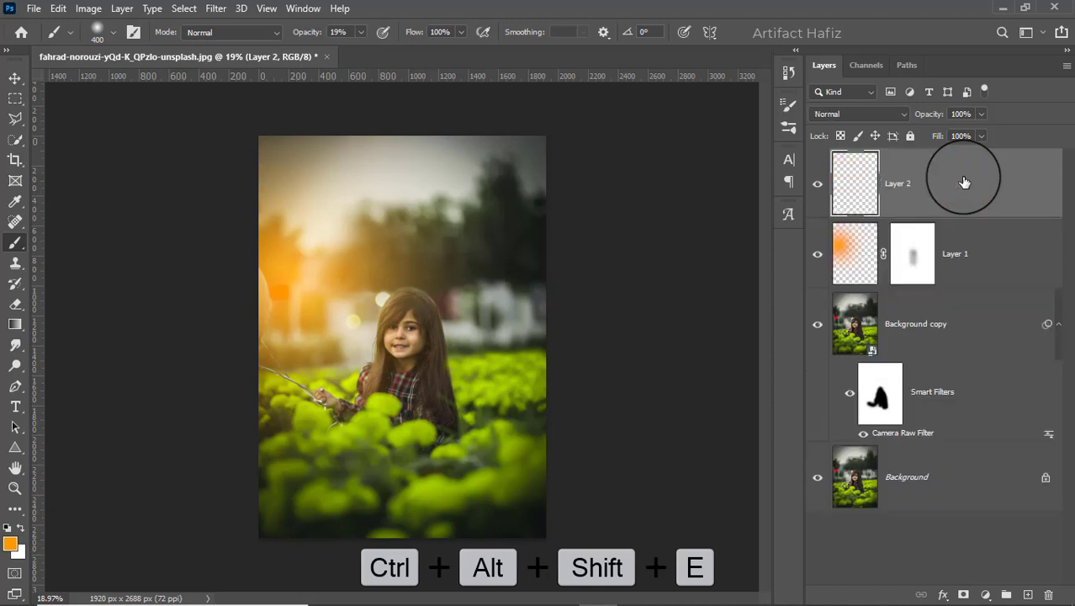
{"action": "left_click", "coordinate": [217, 12]}
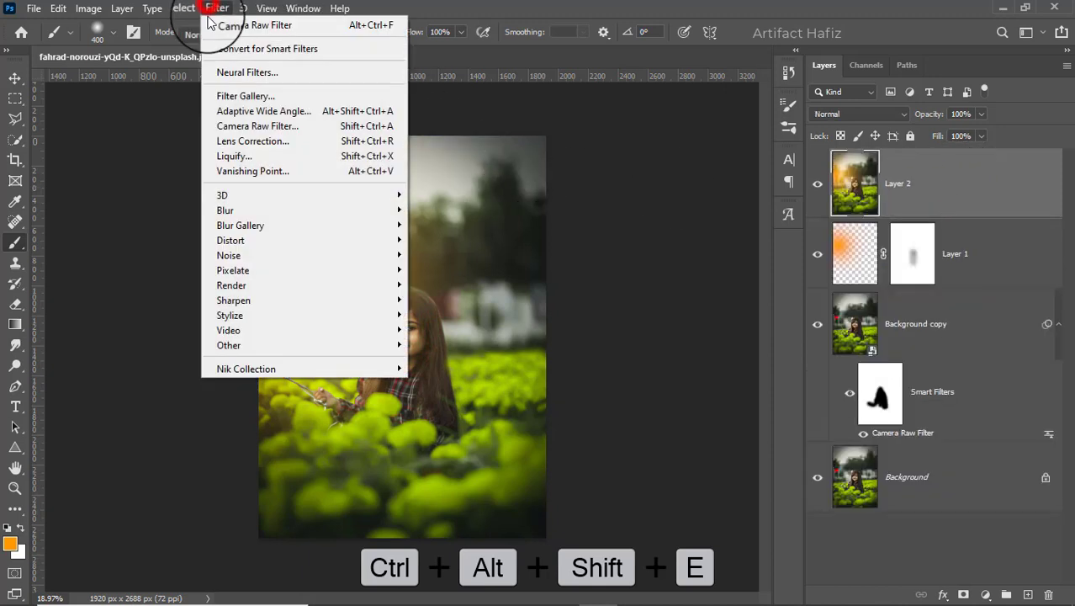
{"action": "left_click", "coordinate": [213, 50]}
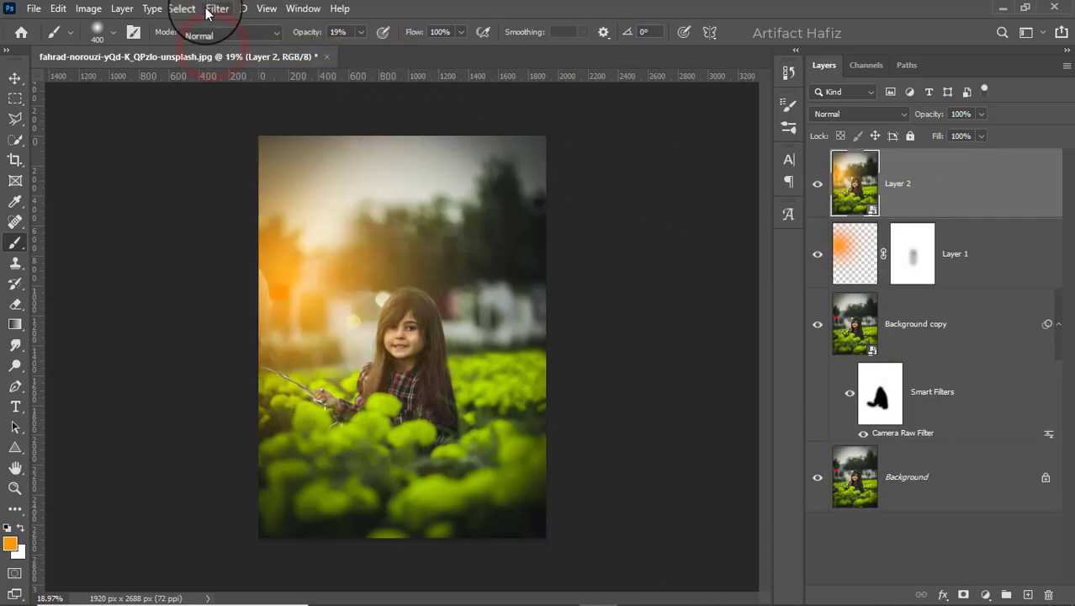
Step: Open the Camera Raw Filter on Layer 2 and set Exposure -0.15, Highlights -20, Shadows +10, Whites +59 and Blacks +18
{"action": "left_click", "coordinate": [217, 8]}
{"action": "left_click", "coordinate": [245, 126]}
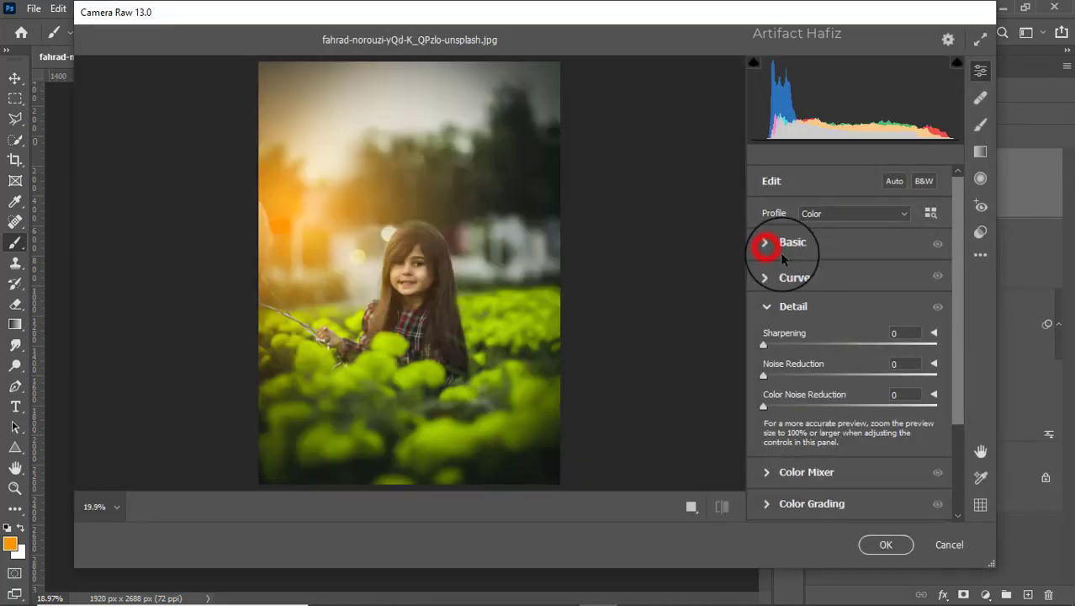
{"action": "left_click", "coordinate": [781, 254]}
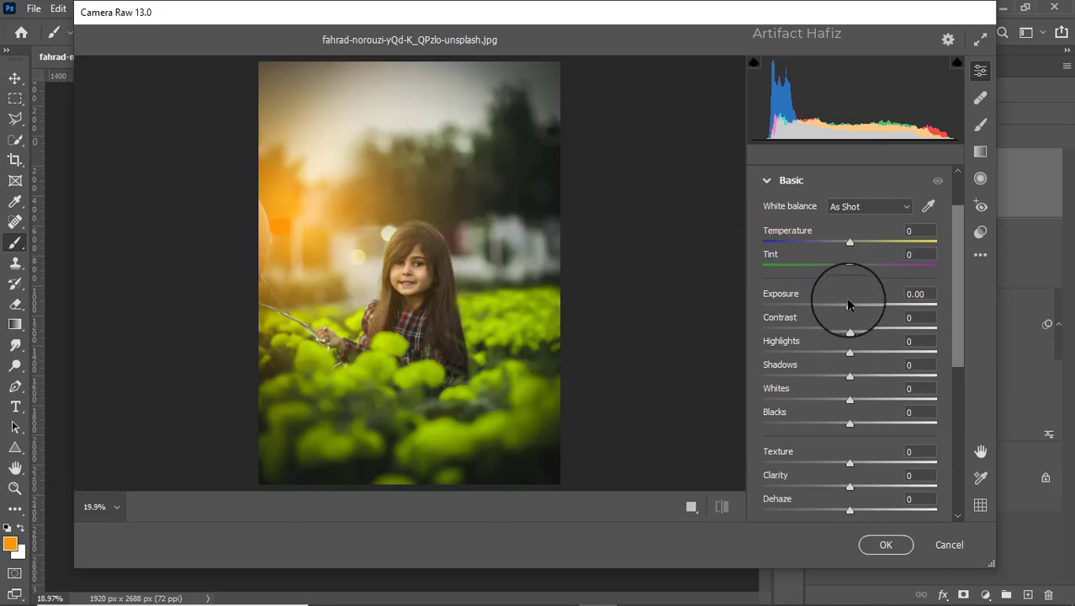
{"action": "left_click_drag", "start_coordinate": [848, 308], "coordinate": [848, 314]}
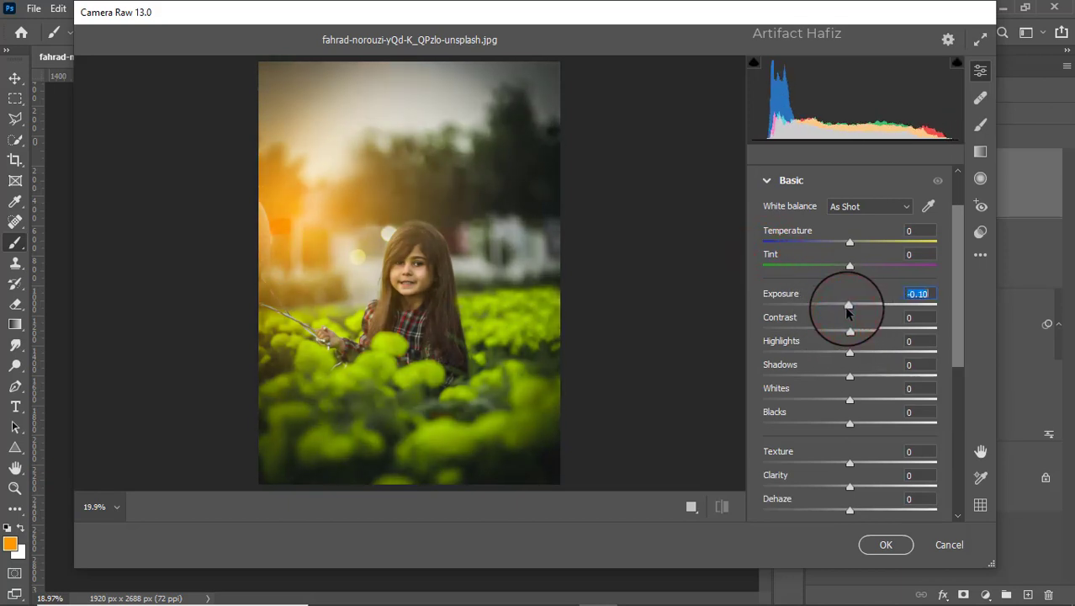
{"action": "left_click_drag", "start_coordinate": [849, 352], "coordinate": [900, 404]}
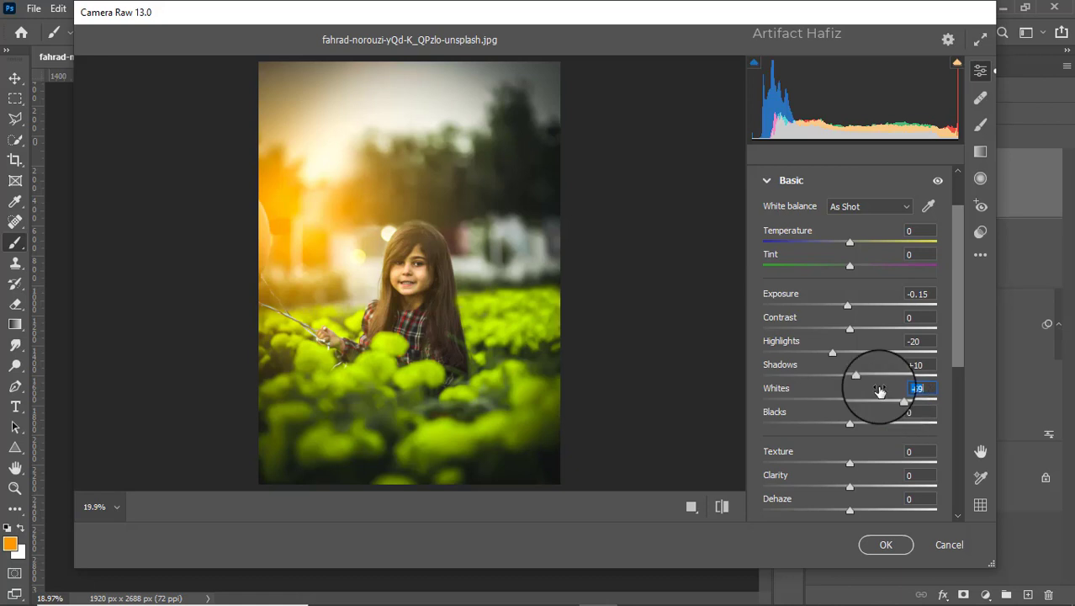
{"action": "scroll", "coordinate": [876, 395], "scroll_direction": "down", "scroll_amount": 1}
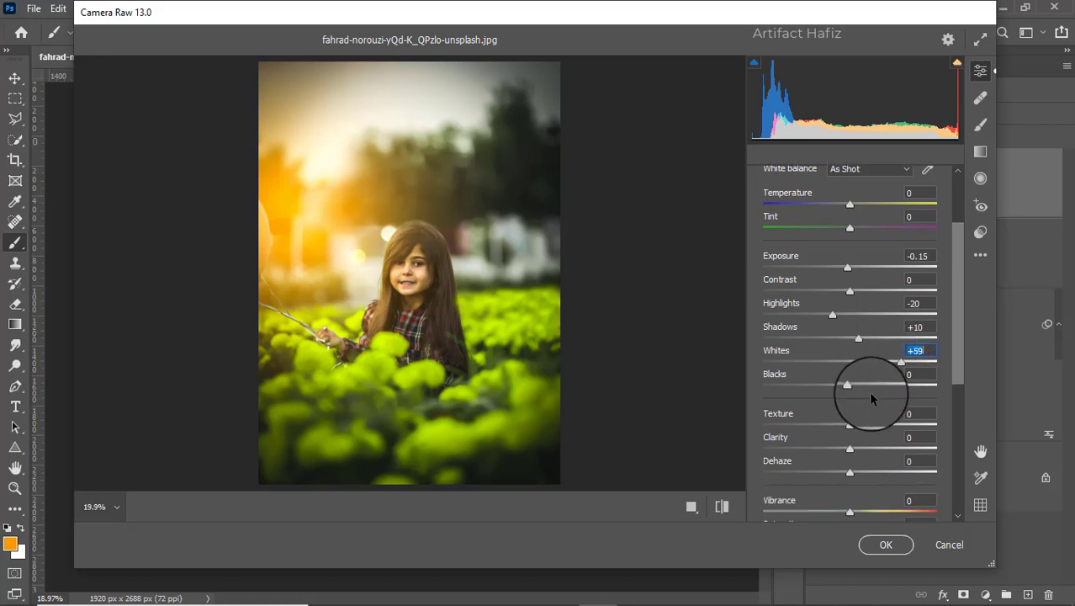
{"action": "mouse_move", "coordinate": [851, 387]}
{"action": "left_mouse_down"}
{"action": "mouse_move", "coordinate": [894, 388]}
{"action": "mouse_move", "coordinate": [864, 394]}
{"action": "left_mouse_up"}
Step: Set Texture to -2, Clarity to +9 and Dehaze to +6 in the Basic adjustments
{"action": "scroll", "coordinate": [857, 392], "scroll_direction": "down", "scroll_amount": 3}
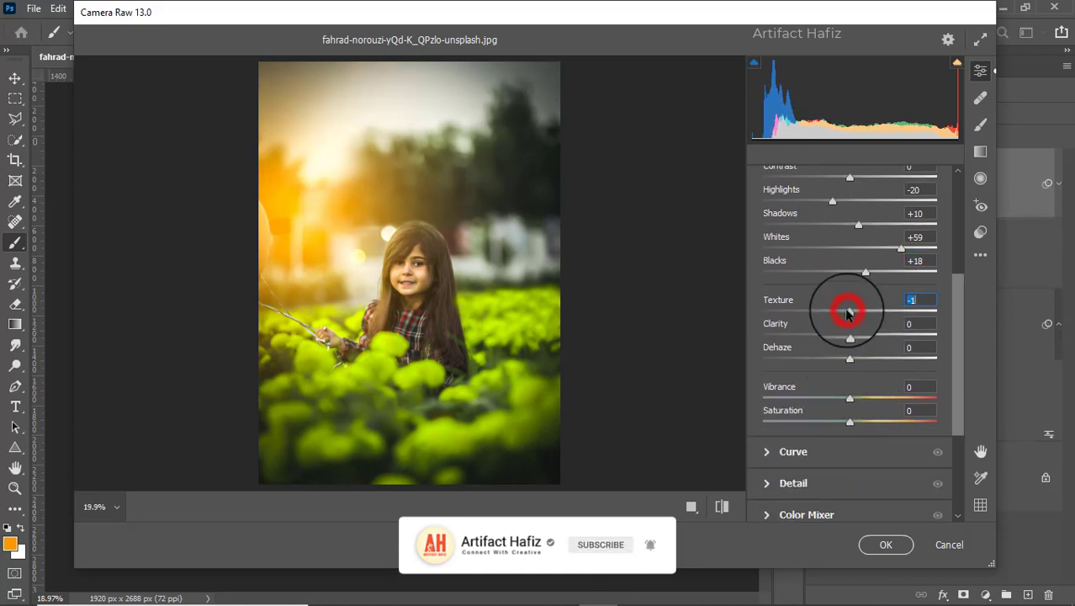
{"action": "left_click_drag", "start_coordinate": [848, 314], "coordinate": [857, 335]}
{"action": "left_click", "coordinate": [849, 358]}
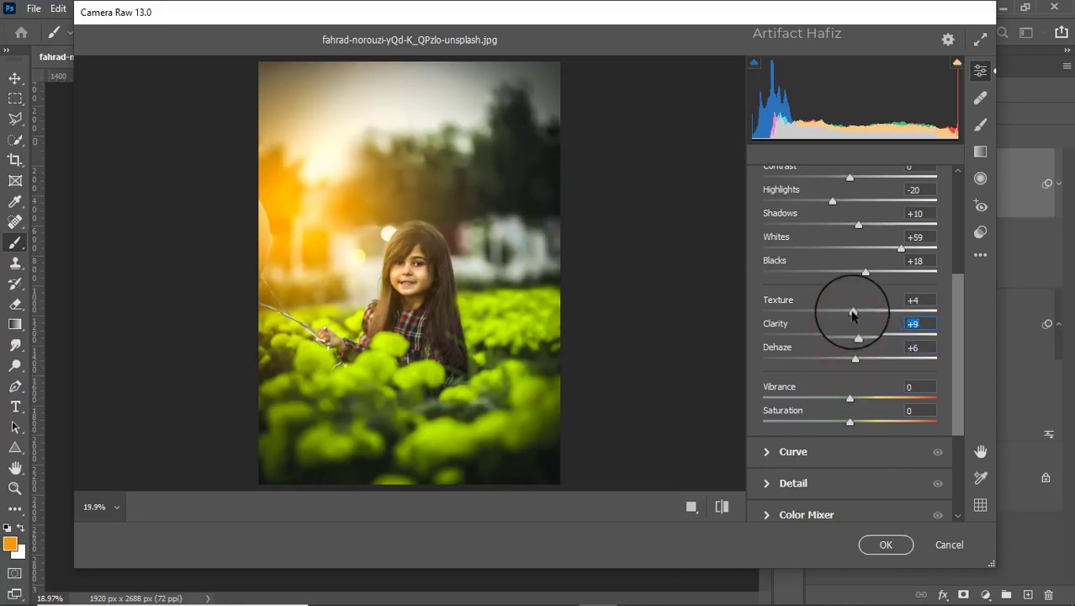
{"action": "left_click", "coordinate": [839, 387]}
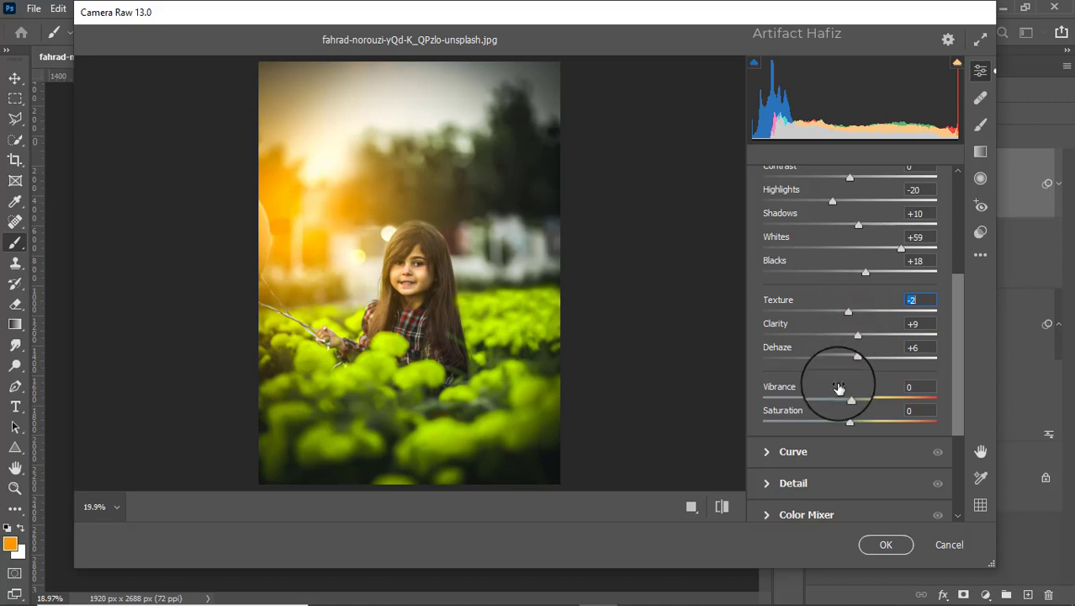
Step: Add two points to the main point curve, one near input 65 and one at input 193, output 197
{"action": "left_click", "coordinate": [771, 454]}
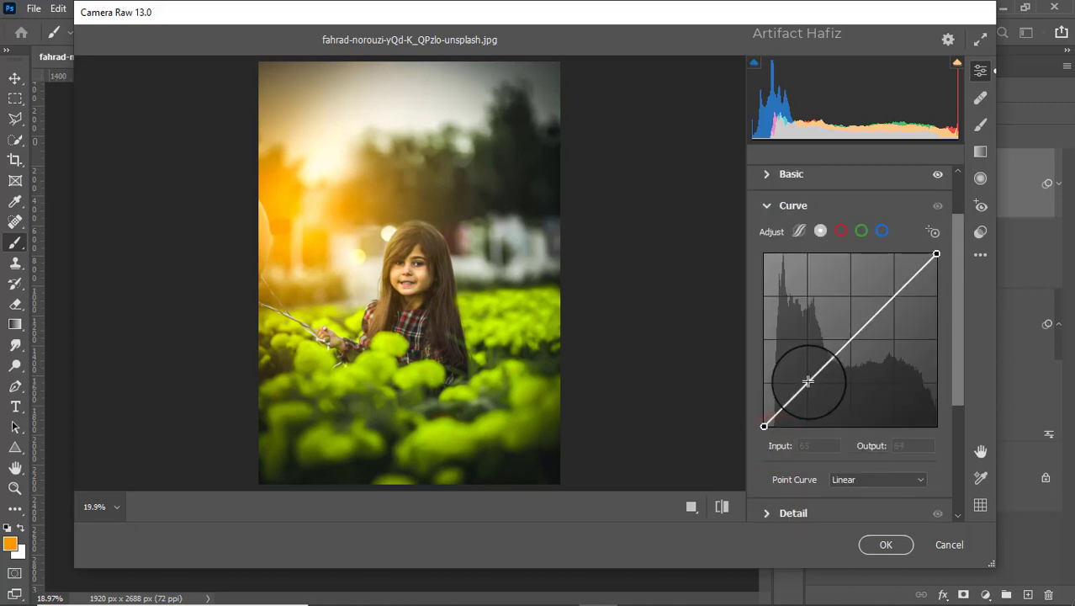
{"action": "left_click", "coordinate": [808, 381]}
{"action": "left_click", "coordinate": [895, 294]}
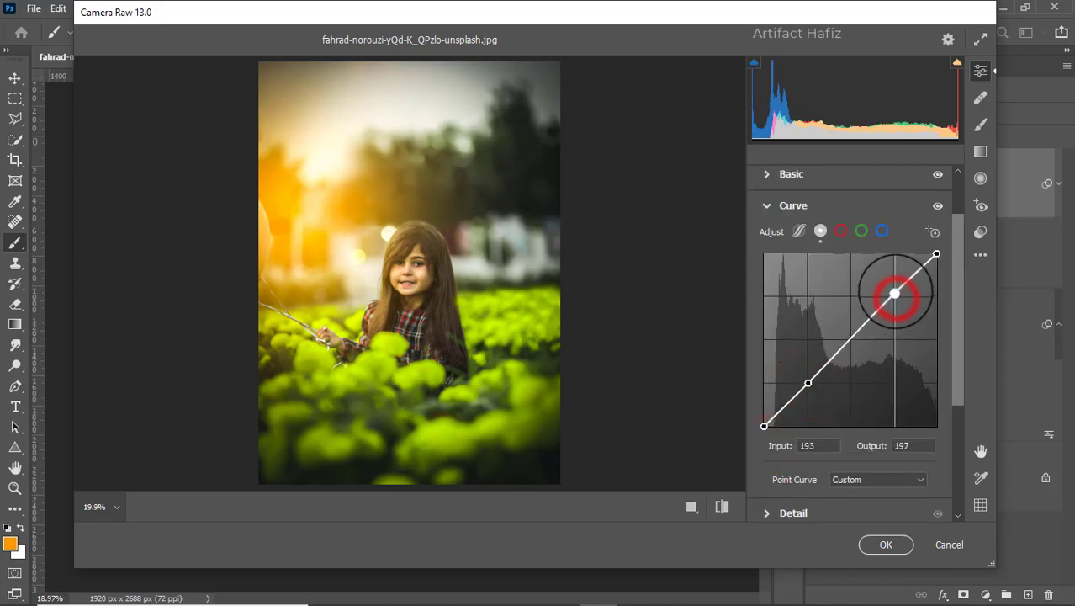
{"action": "scroll", "coordinate": [894, 286], "scroll_direction": "down", "scroll_amount": 3}
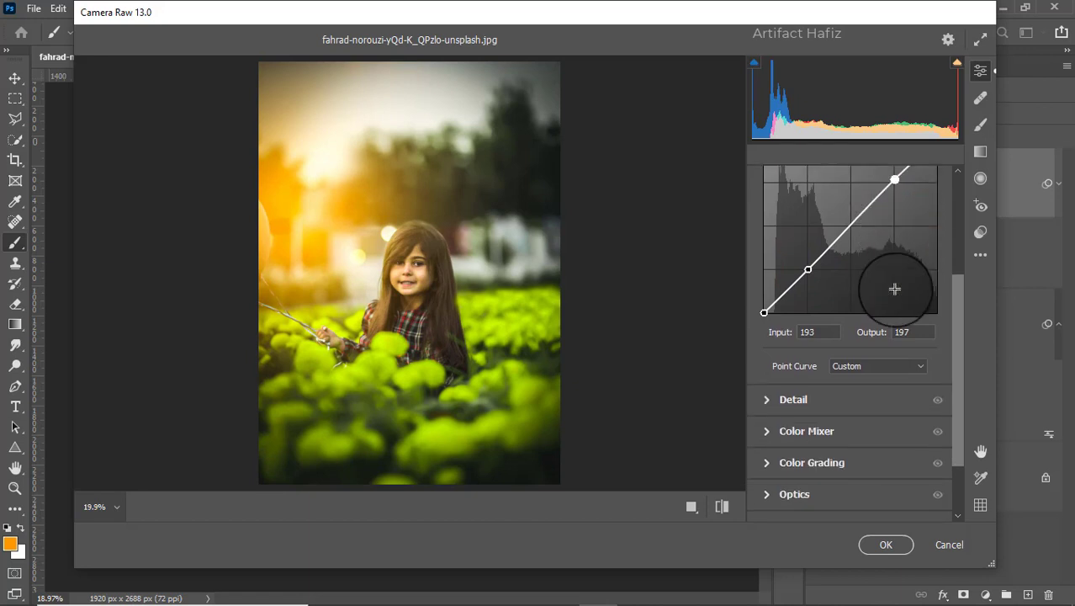
{"action": "scroll", "coordinate": [771, 394], "scroll_direction": "up", "scroll_amount": 2}
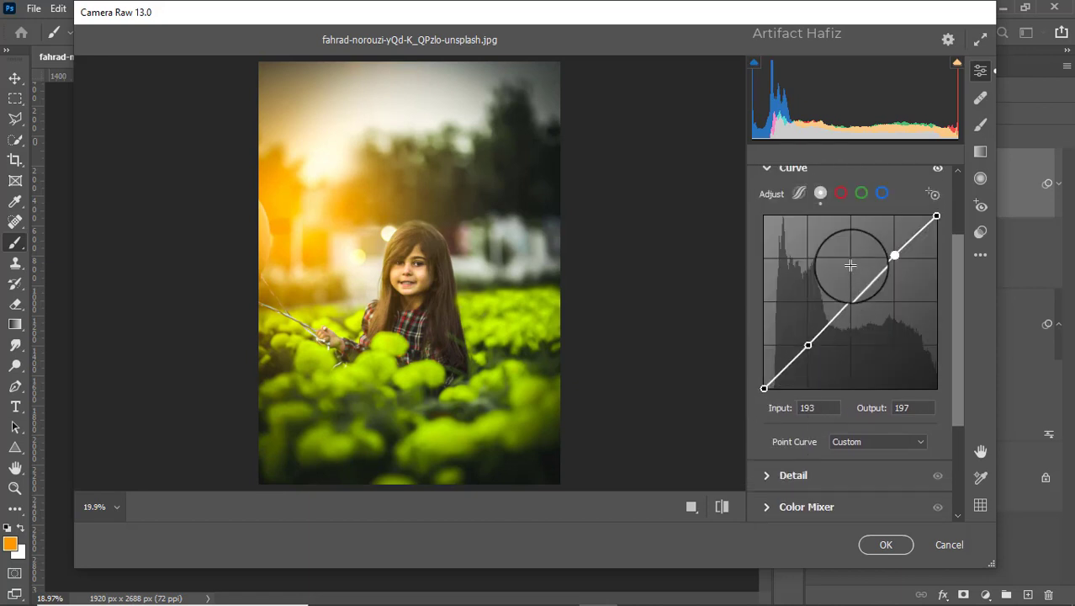
Step: Raise the black point of the blue channel curve to output 7 at input 0
{"action": "left_click", "coordinate": [882, 193]}
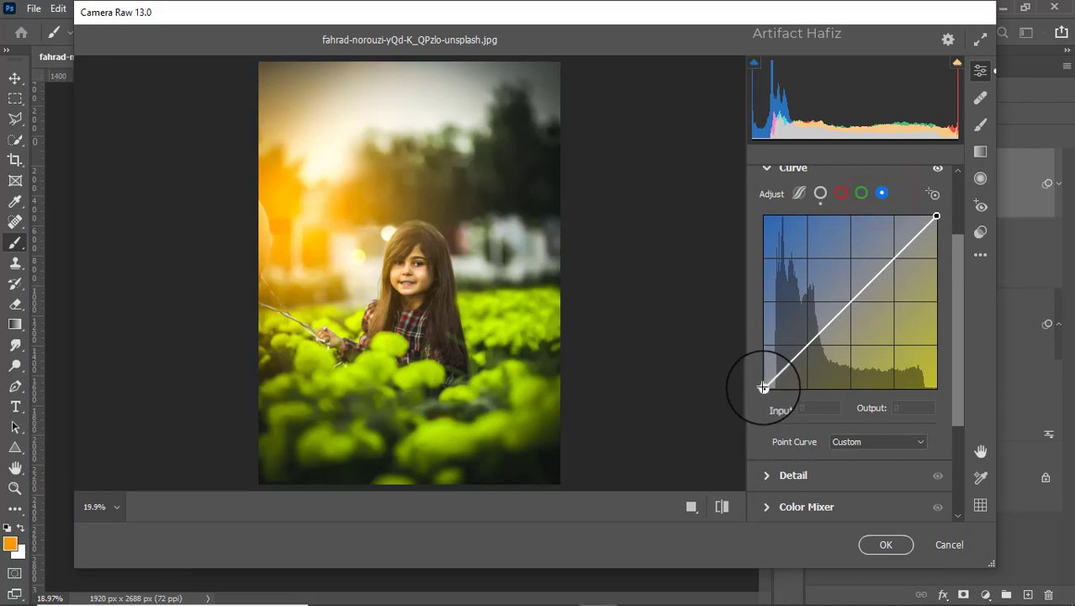
{"action": "mouse_move", "coordinate": [763, 387]}
{"action": "left_mouse_down"}
{"action": "mouse_move", "coordinate": [766, 378]}
{"action": "mouse_move", "coordinate": [763, 386]}
{"action": "left_mouse_up"}
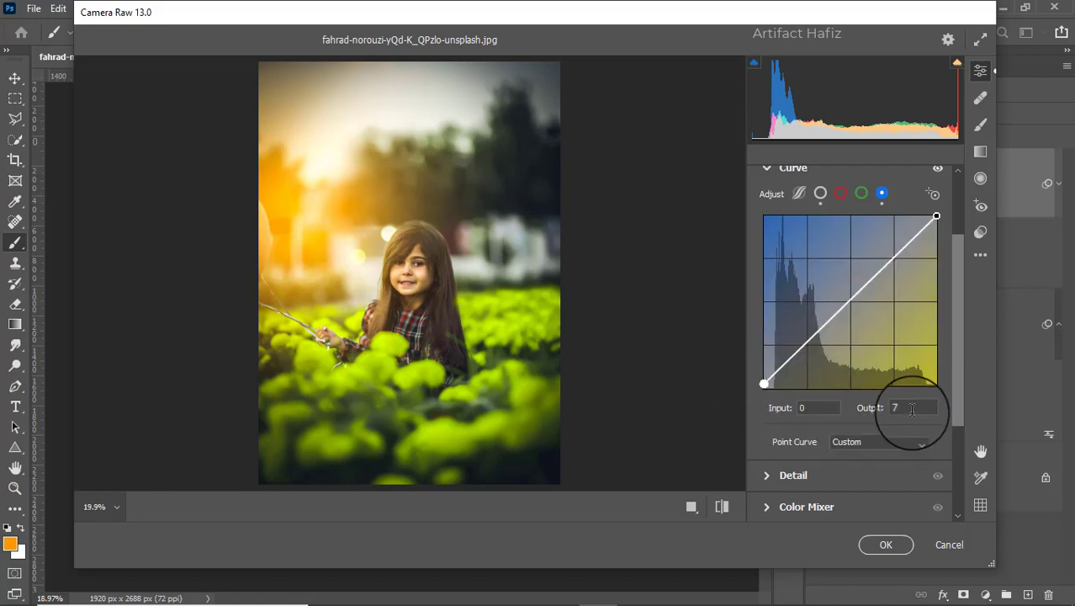
{"action": "left_click", "coordinate": [911, 409]}
Step: Set Sharpening to 10, Noise Reduction to 6 and Color Noise Reduction to 10 in the Detail adjustments
{"action": "scroll", "coordinate": [912, 379], "scroll_direction": "down", "scroll_amount": 4}
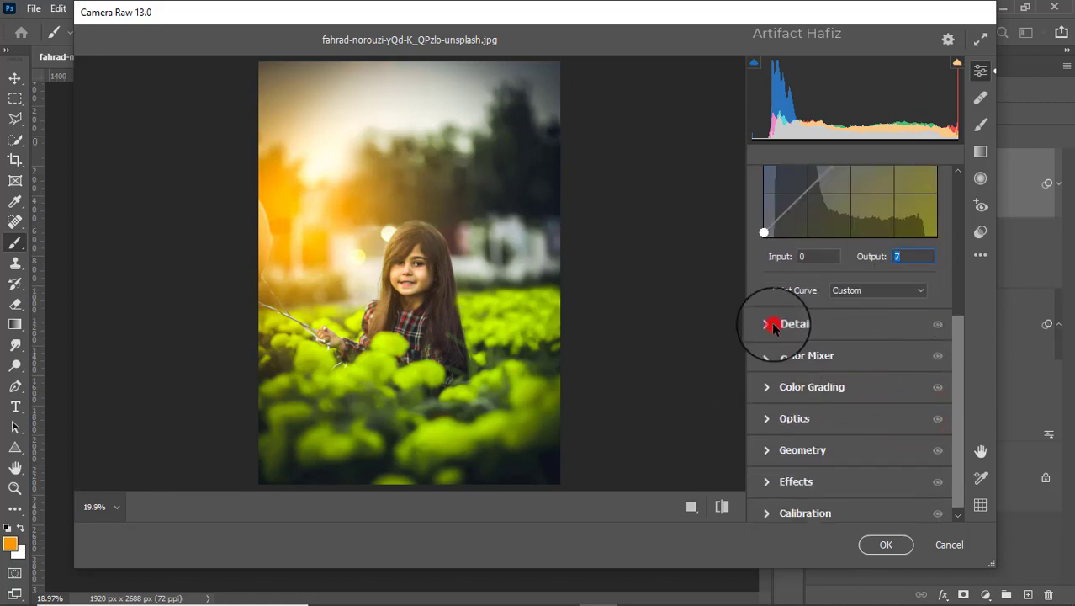
{"action": "left_click", "coordinate": [772, 325]}
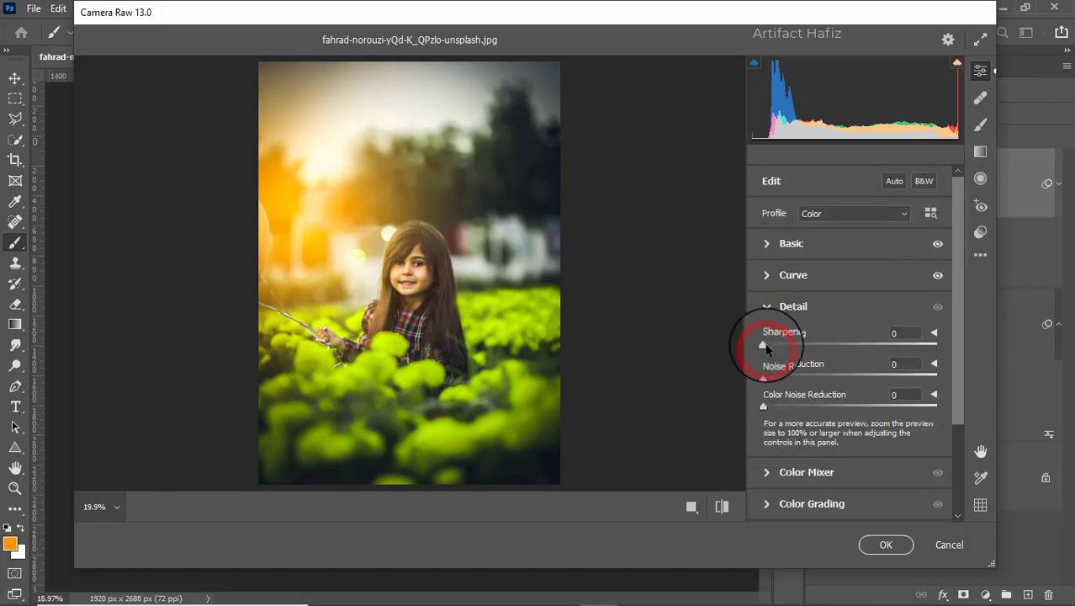
{"action": "left_click_drag", "start_coordinate": [777, 346], "coordinate": [778, 346]}
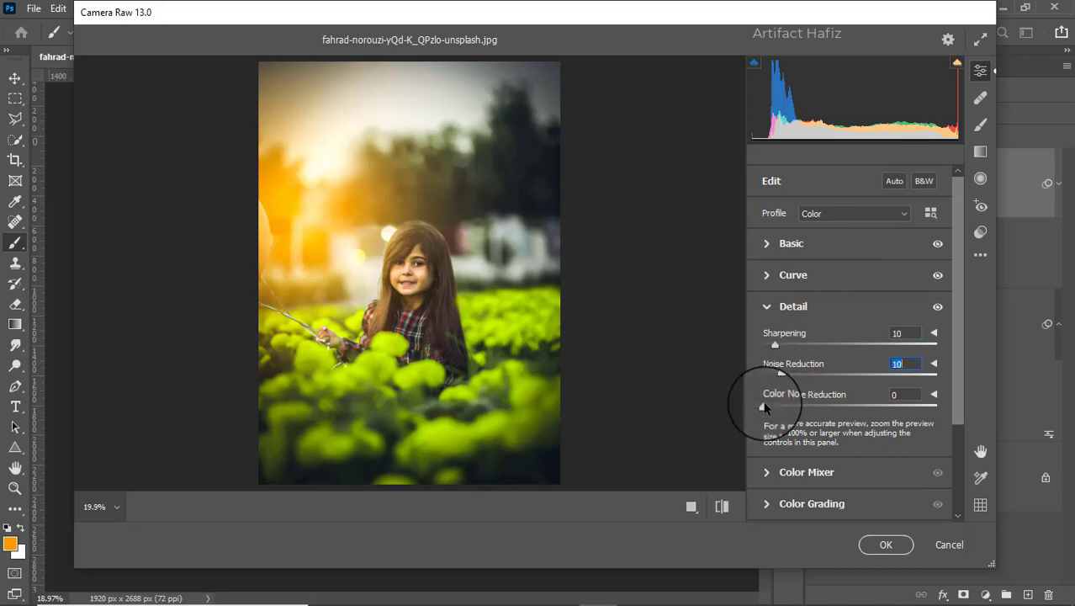
{"action": "left_click_drag", "start_coordinate": [763, 407], "coordinate": [775, 411]}
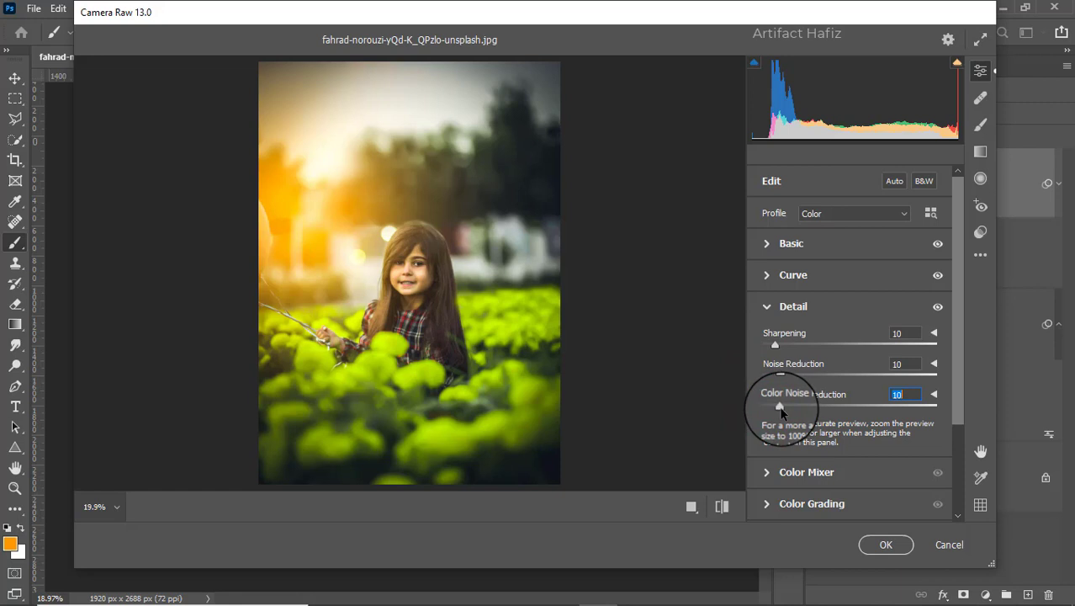
{"action": "scroll", "coordinate": [809, 352], "scroll_direction": "down", "scroll_amount": 3}
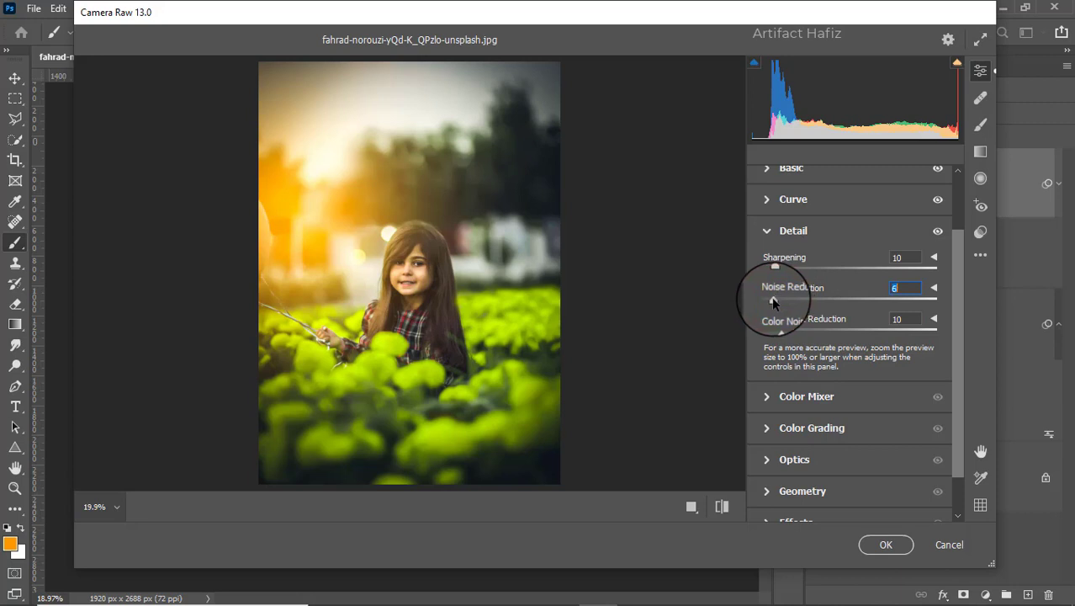
Step: Set the Color Mixer saturation to Reds +8, Oranges +3, Yellows -65, Greens -23, Aquas +4 and Blues +5
{"action": "left_click", "coordinate": [768, 397]}
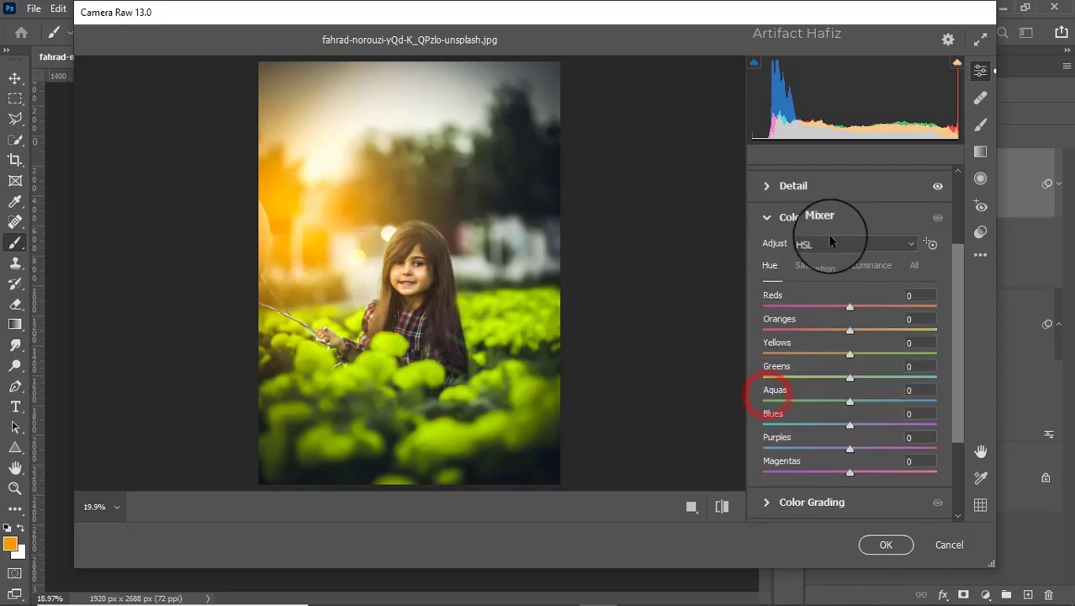
{"action": "left_click", "coordinate": [815, 265]}
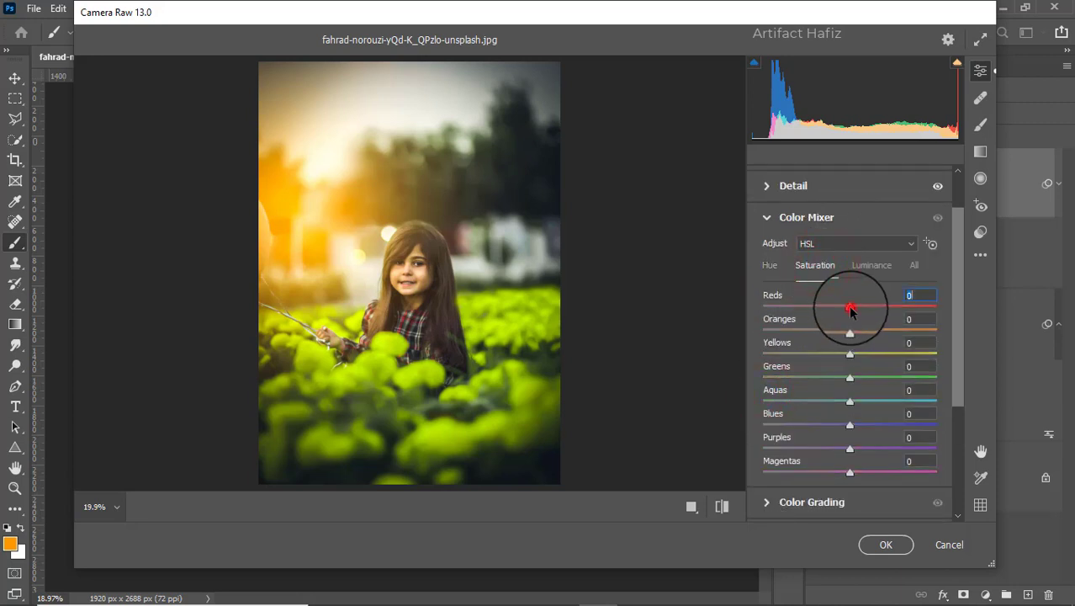
{"action": "left_click_drag", "start_coordinate": [852, 310], "coordinate": [753, 377]}
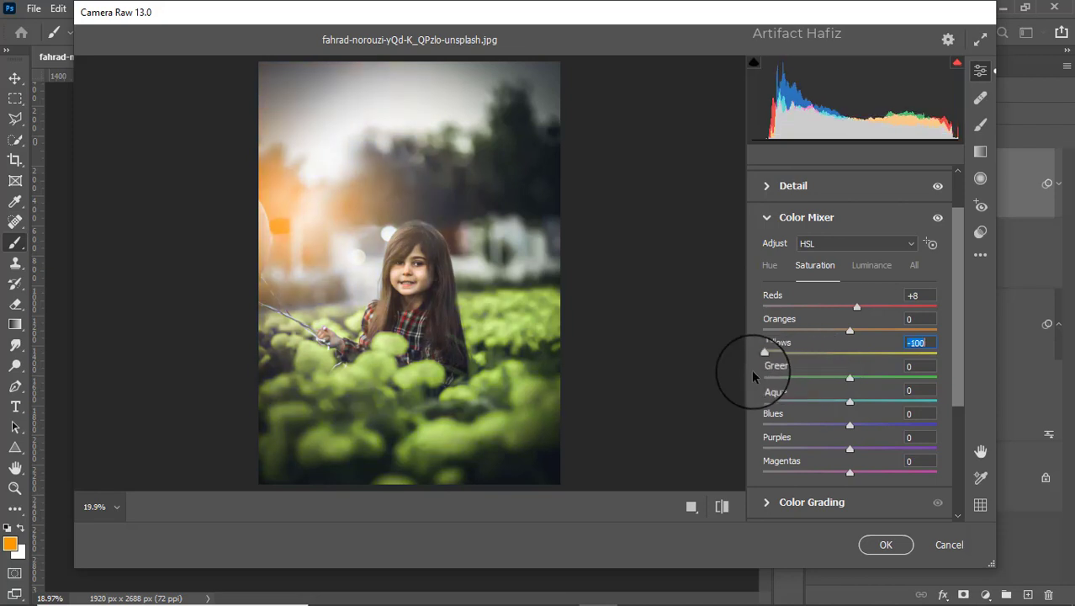
{"action": "left_click_drag", "start_coordinate": [846, 372], "coordinate": [794, 358]}
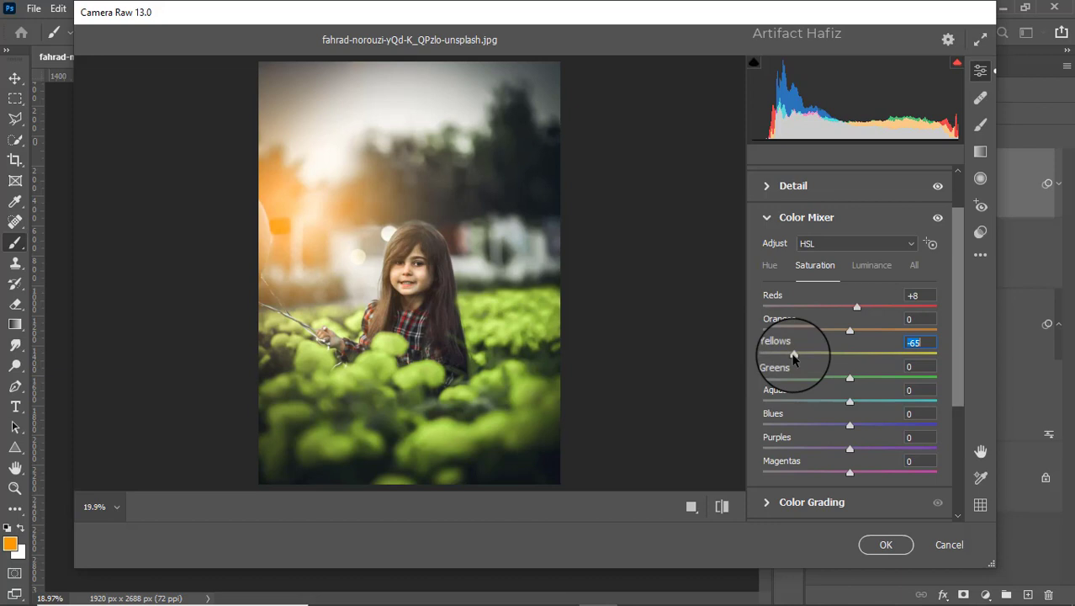
{"action": "mouse_move", "coordinate": [850, 377]}
{"action": "left_mouse_down"}
{"action": "mouse_move", "coordinate": [789, 373]}
{"action": "mouse_move", "coordinate": [830, 378]}
{"action": "left_mouse_up"}
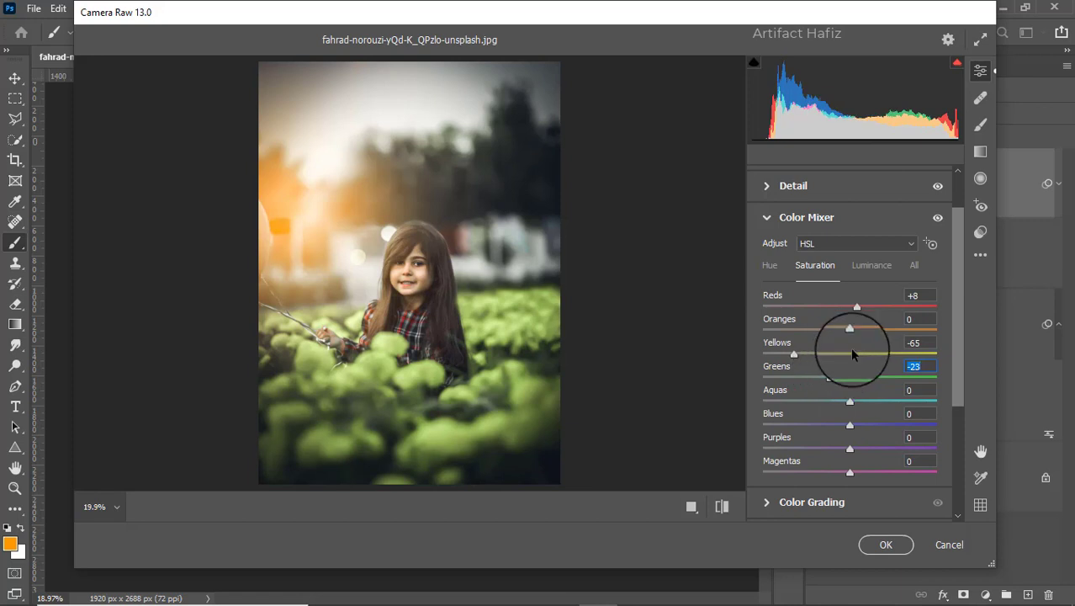
{"action": "mouse_move", "coordinate": [850, 332]}
{"action": "left_mouse_down"}
{"action": "mouse_move", "coordinate": [872, 338]}
{"action": "mouse_move", "coordinate": [855, 337]}
{"action": "left_mouse_up"}
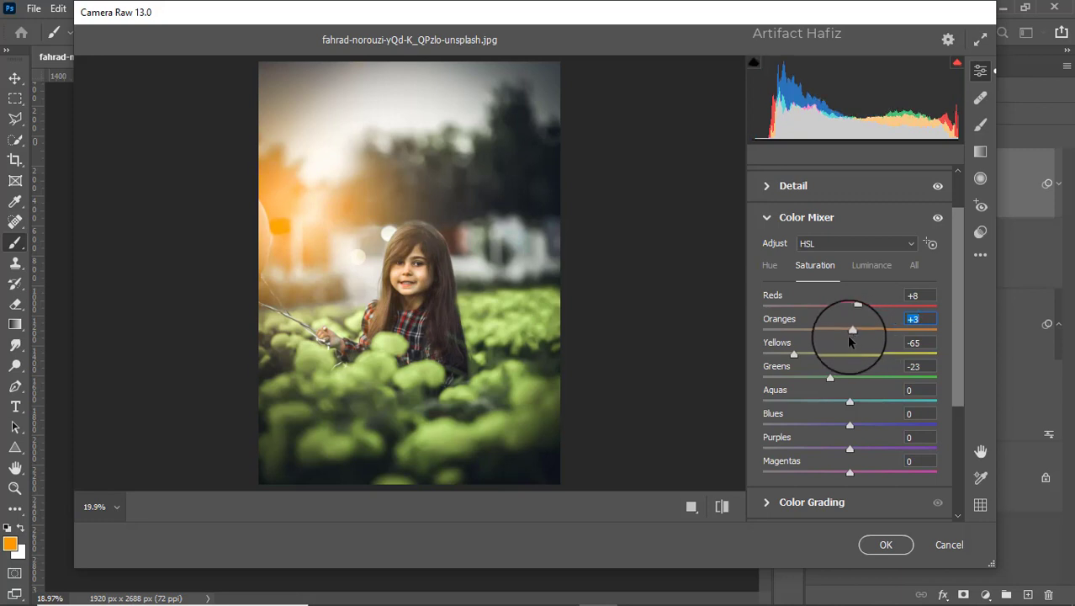
{"action": "left_click_drag", "start_coordinate": [850, 398], "coordinate": [854, 425]}
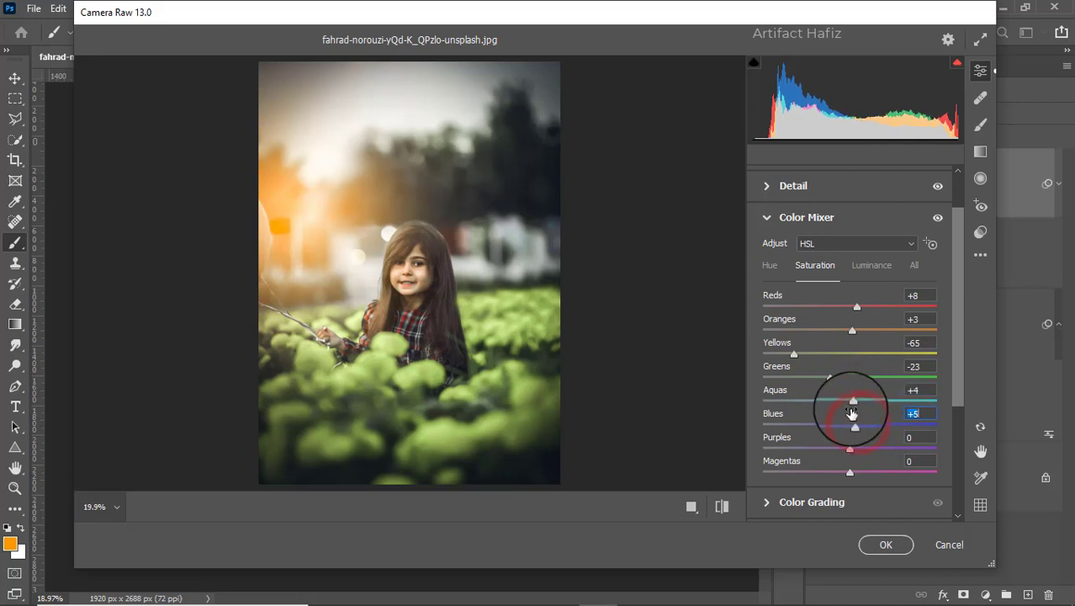
Step: Set the Color Mixer luminance to Oranges -1, Yellows +2, Greens -6, Aquas -8 and Blues -13
{"action": "left_click", "coordinate": [867, 263]}
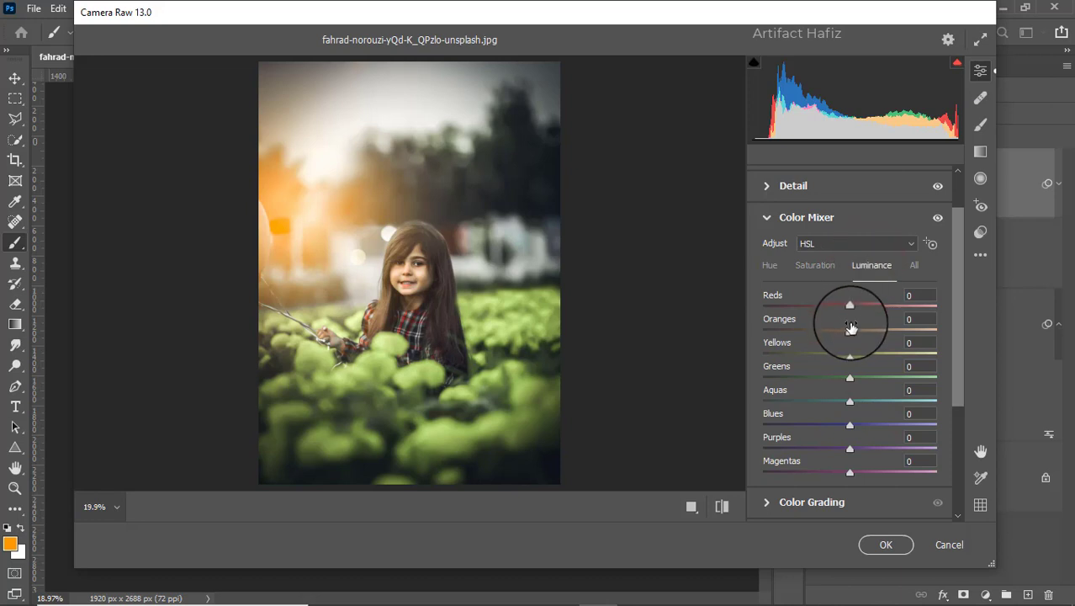
{"action": "left_click_drag", "start_coordinate": [851, 330], "coordinate": [849, 332]}
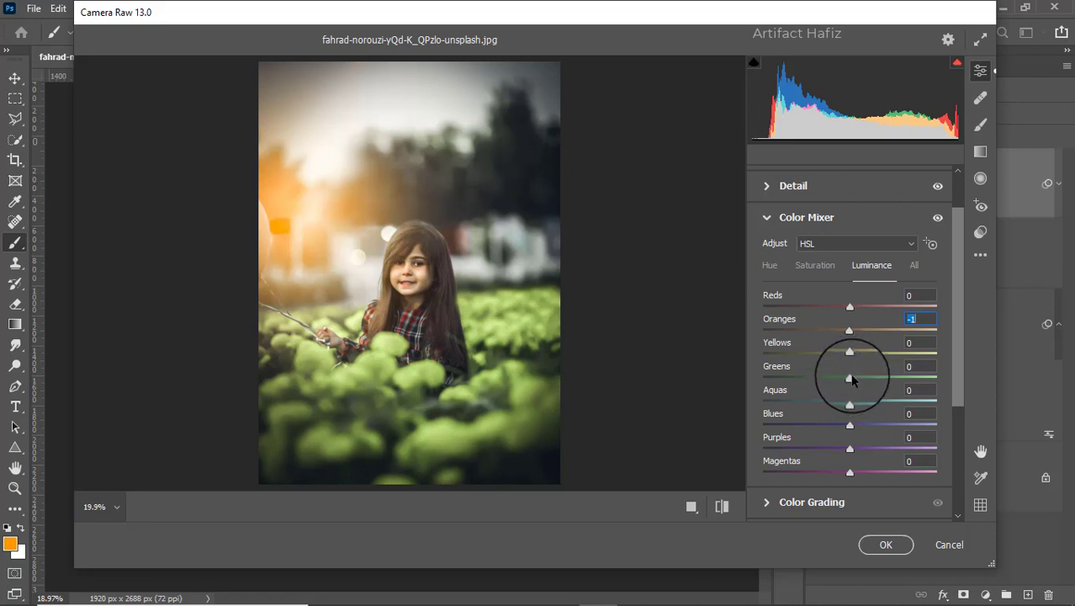
{"action": "left_click_drag", "start_coordinate": [850, 376], "coordinate": [848, 332]}
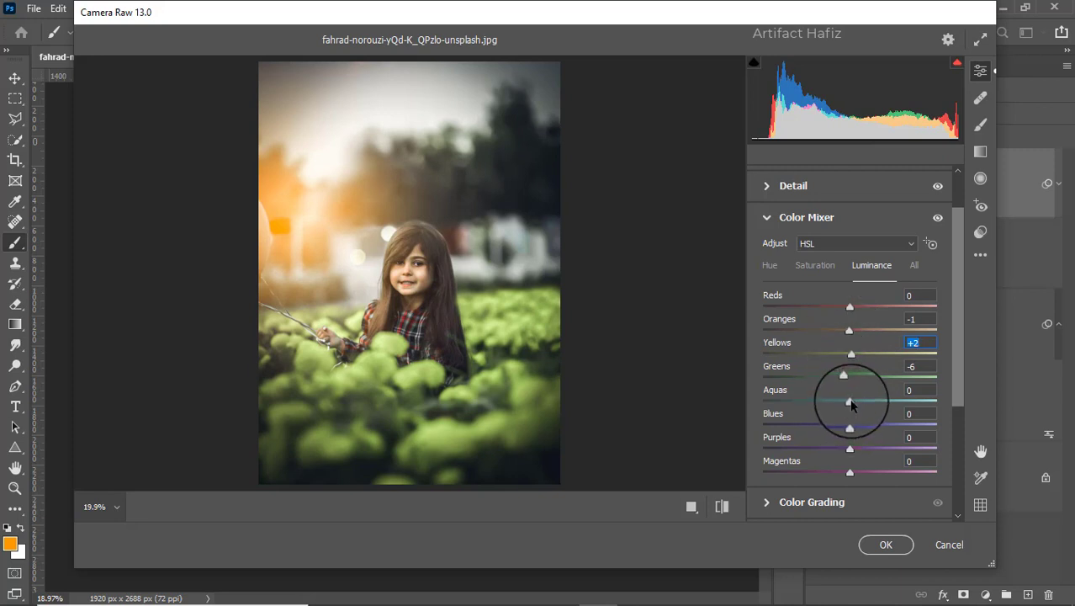
{"action": "left_click_drag", "start_coordinate": [850, 400], "coordinate": [840, 422]}
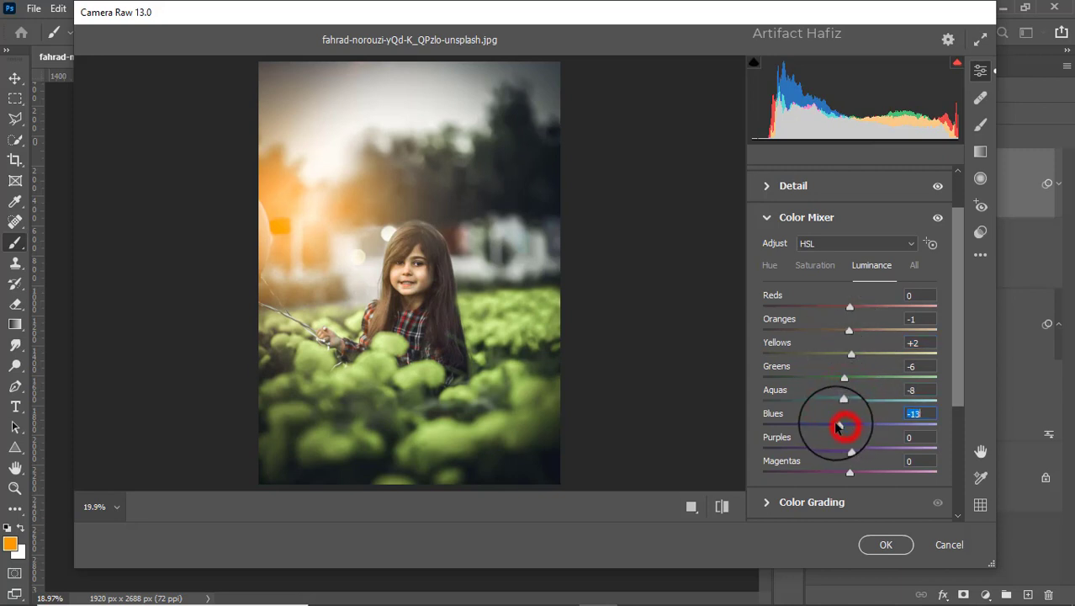
Step: Set the Color Mixer hue to Yellows -15 and Greens -6
{"action": "left_click", "coordinate": [770, 266]}
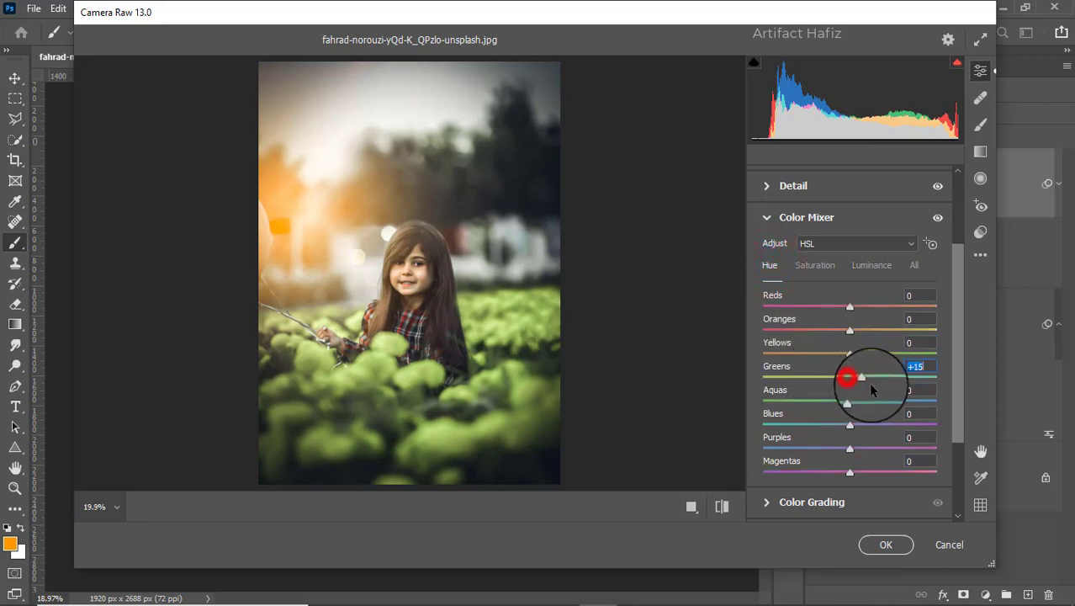
{"action": "left_click_drag", "start_coordinate": [870, 384], "coordinate": [832, 359]}
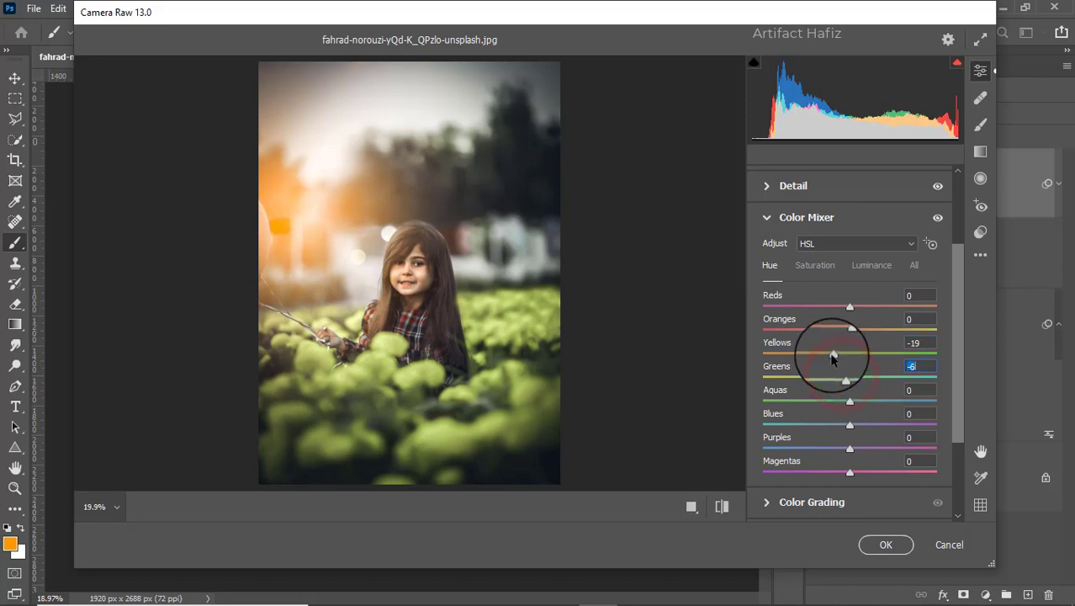
Step: Color grade the shadows to hue 263, saturation 15 and the highlights to hue 29, saturation 9
{"action": "scroll", "coordinate": [854, 346], "scroll_direction": "down", "scroll_amount": 3}
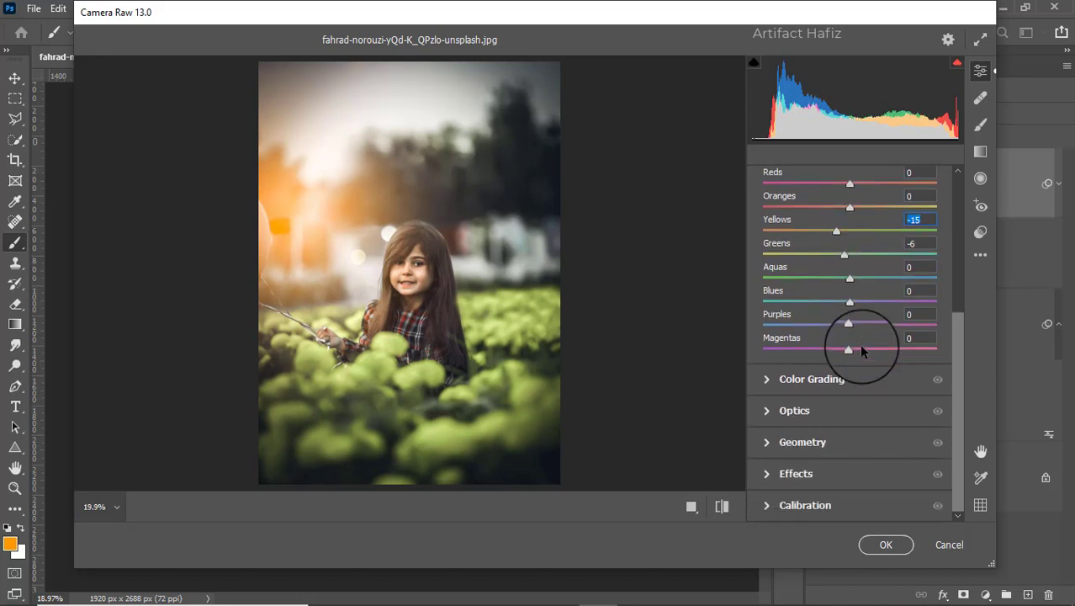
{"action": "left_click", "coordinate": [767, 381]}
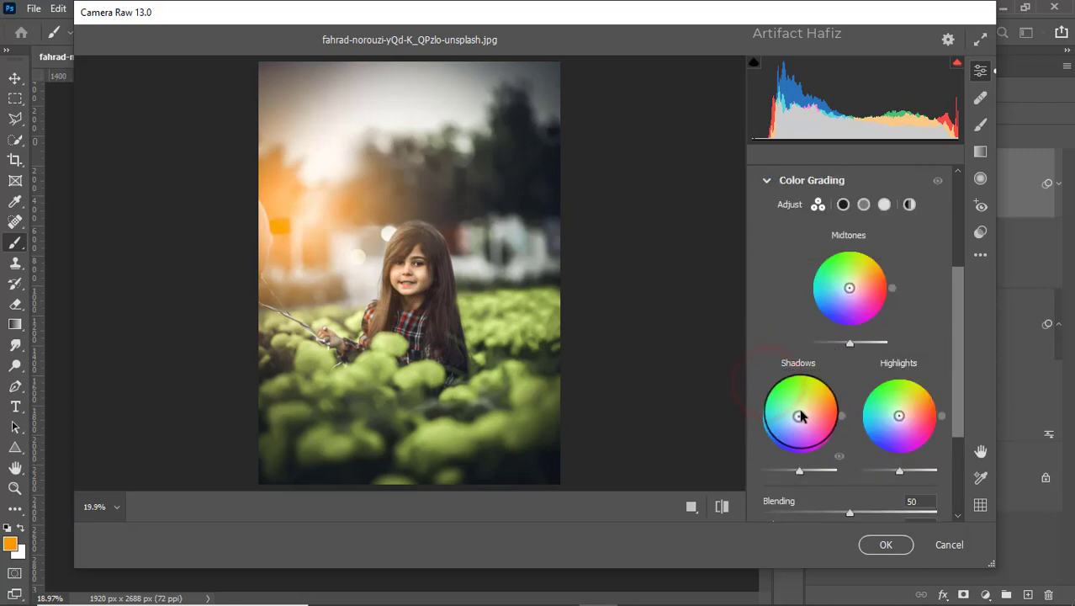
{"action": "left_click_drag", "start_coordinate": [800, 414], "coordinate": [790, 499]}
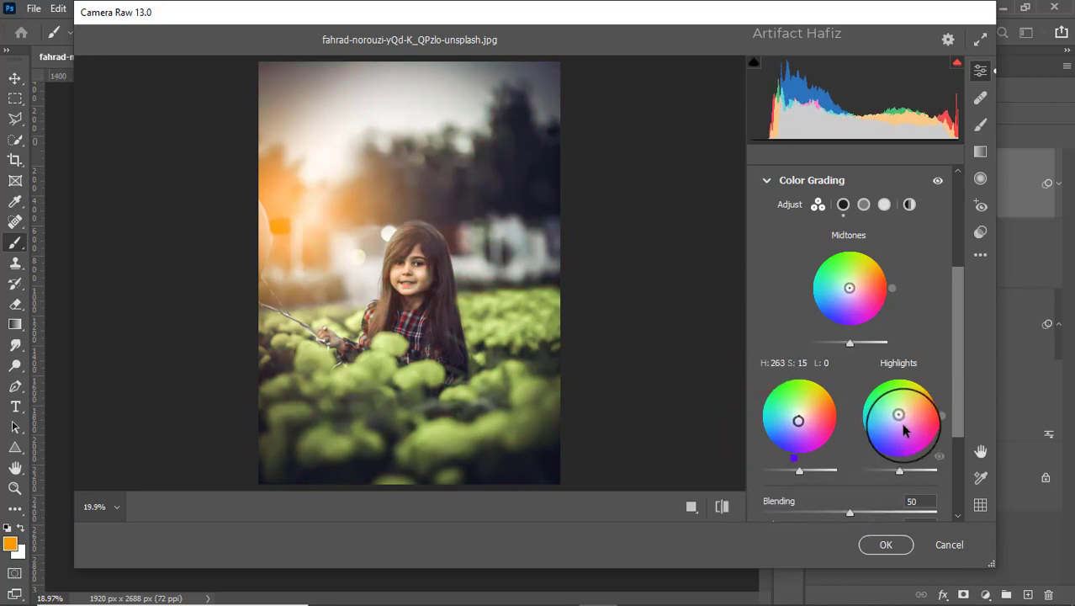
{"action": "left_click_drag", "start_coordinate": [900, 421], "coordinate": [936, 396]}
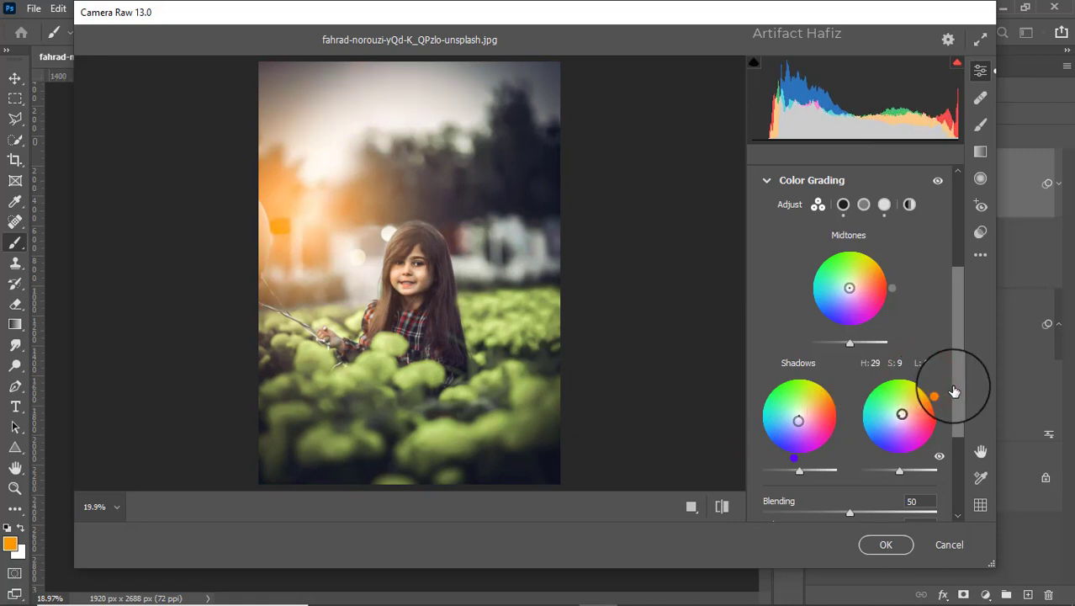
Step: Set the Calibration saturation to Red Primary -2, Green Primary +5 and Blue Primary +7, and apply the Camera Raw filter
{"action": "scroll", "coordinate": [921, 336], "scroll_direction": "down", "scroll_amount": 4}
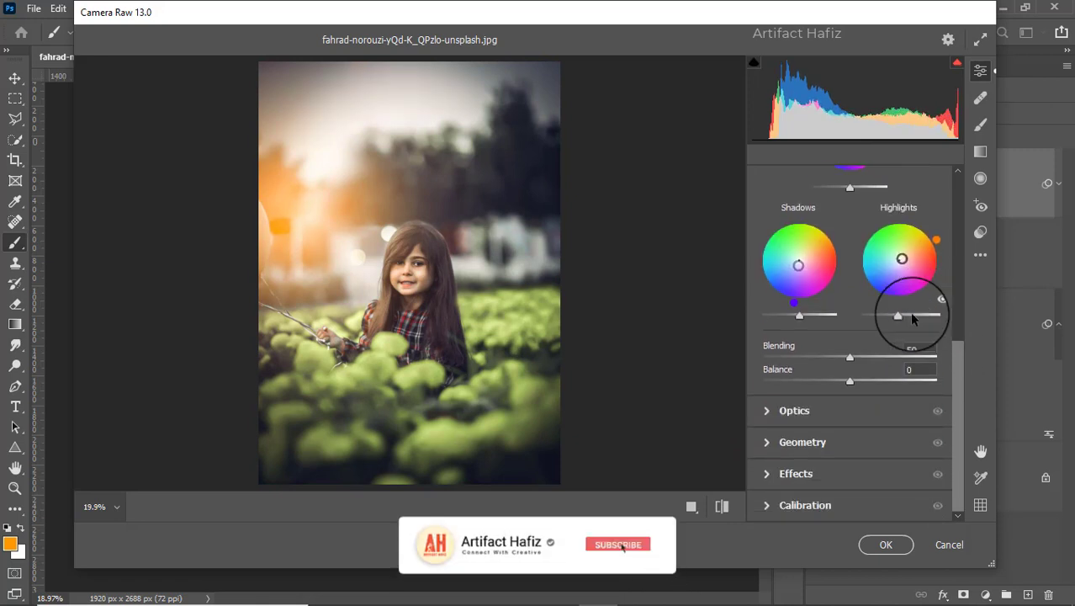
{"action": "left_click", "coordinate": [772, 505]}
{"action": "left_click_drag", "start_coordinate": [852, 364], "coordinate": [848, 365]}
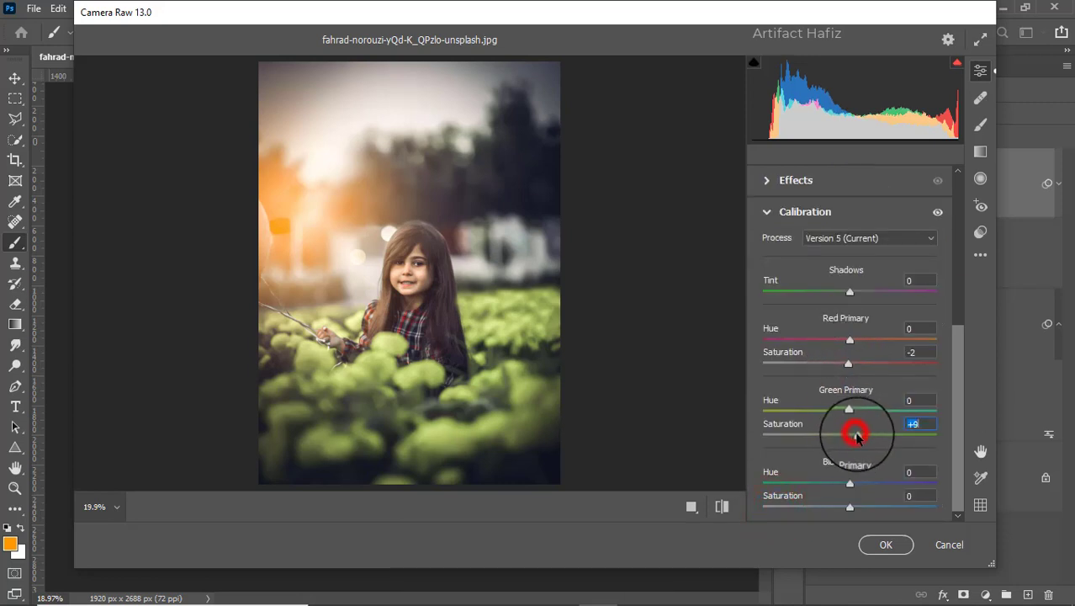
{"action": "left_click_drag", "start_coordinate": [856, 435], "coordinate": [855, 439]}
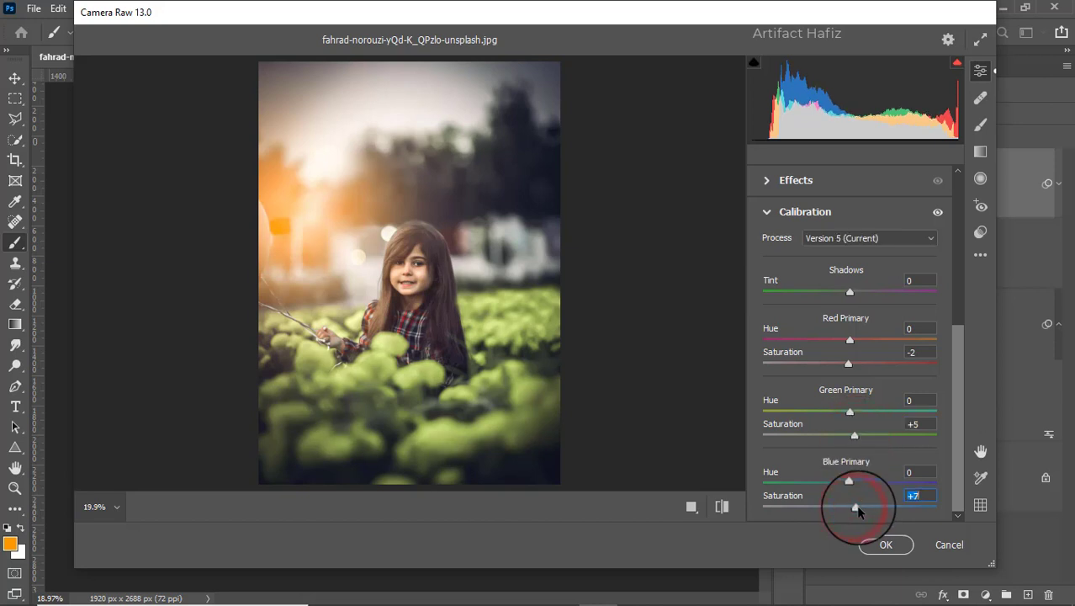
{"action": "left_click_drag", "start_coordinate": [859, 511], "coordinate": [858, 511]}
{"action": "left_click", "coordinate": [886, 544]}
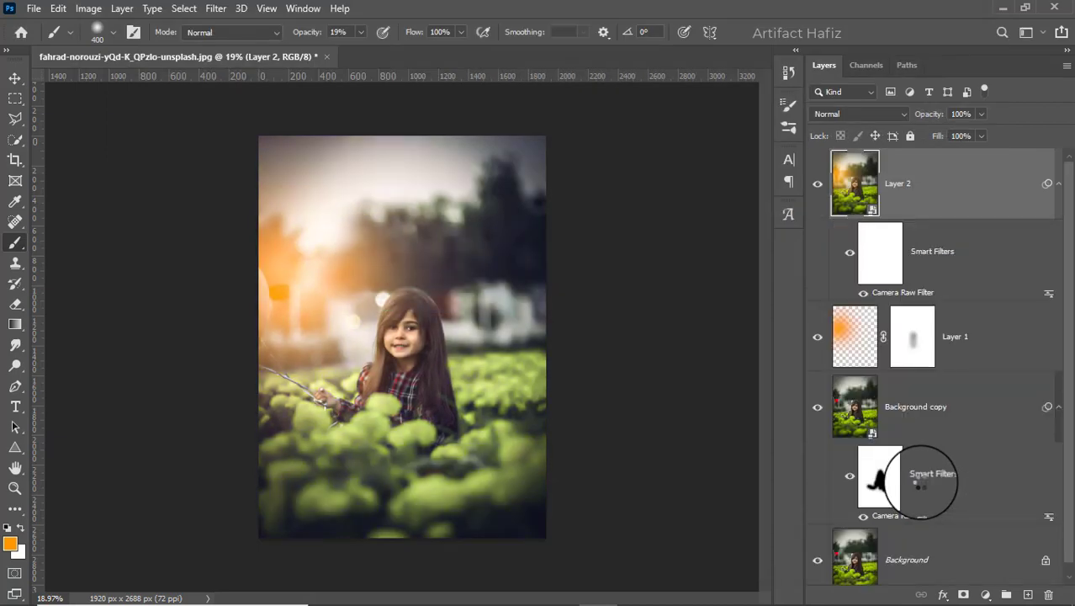
Step: Compare the retouched portrait with the original Background layer, examining the girl and her surroundings up close
{"action": "scroll", "coordinate": [437, 396], "scroll_direction": "up", "scroll_amount": 5}
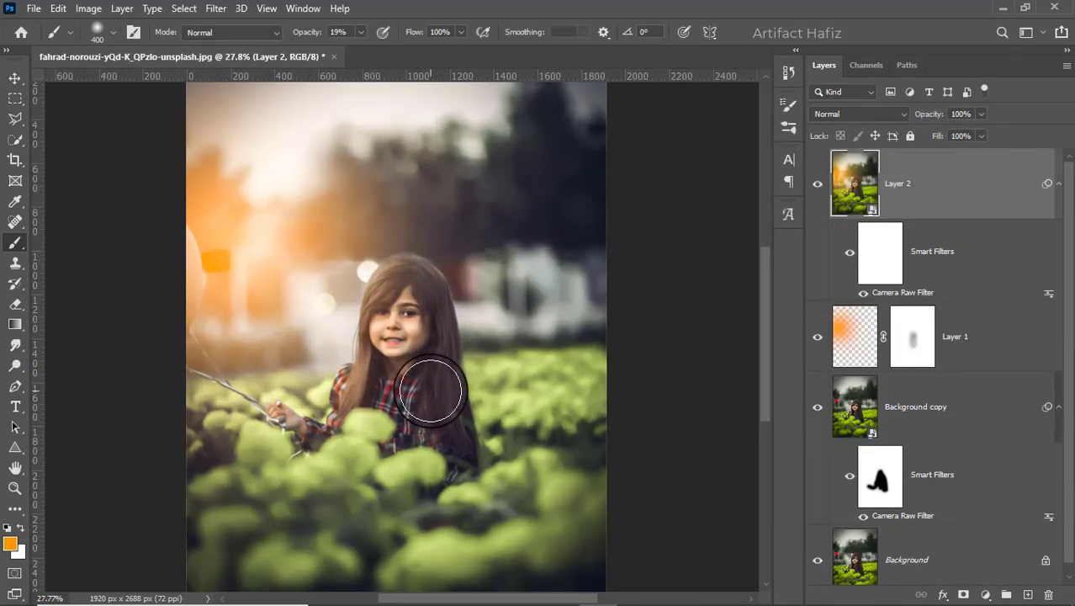
{"action": "scroll", "coordinate": [304, 290], "scroll_direction": "down", "scroll_amount": 1}
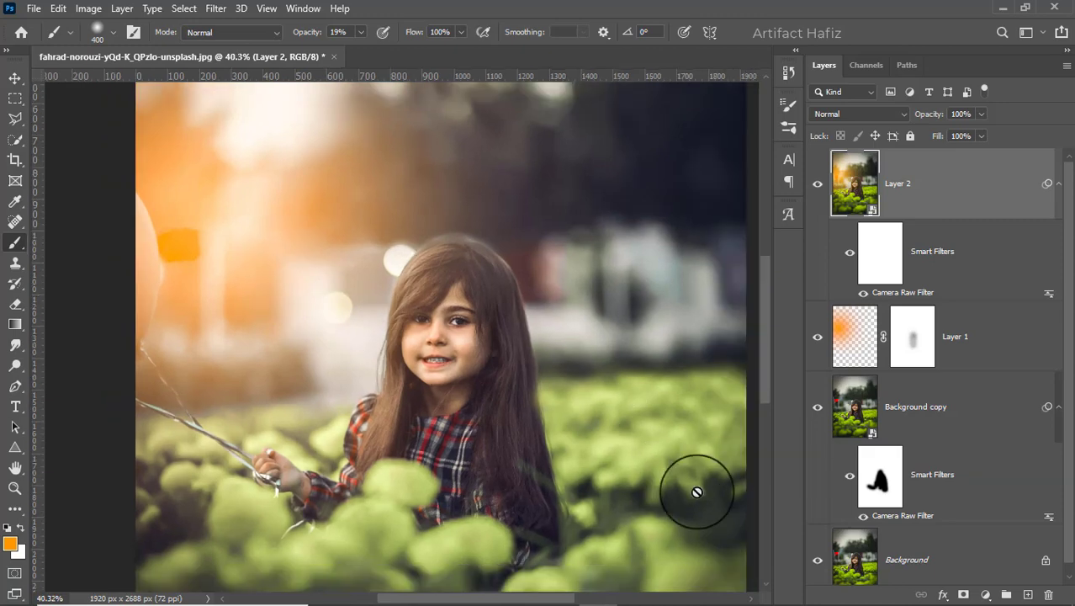
{"action": "left_click", "coordinate": [818, 559], "text": "alt"}
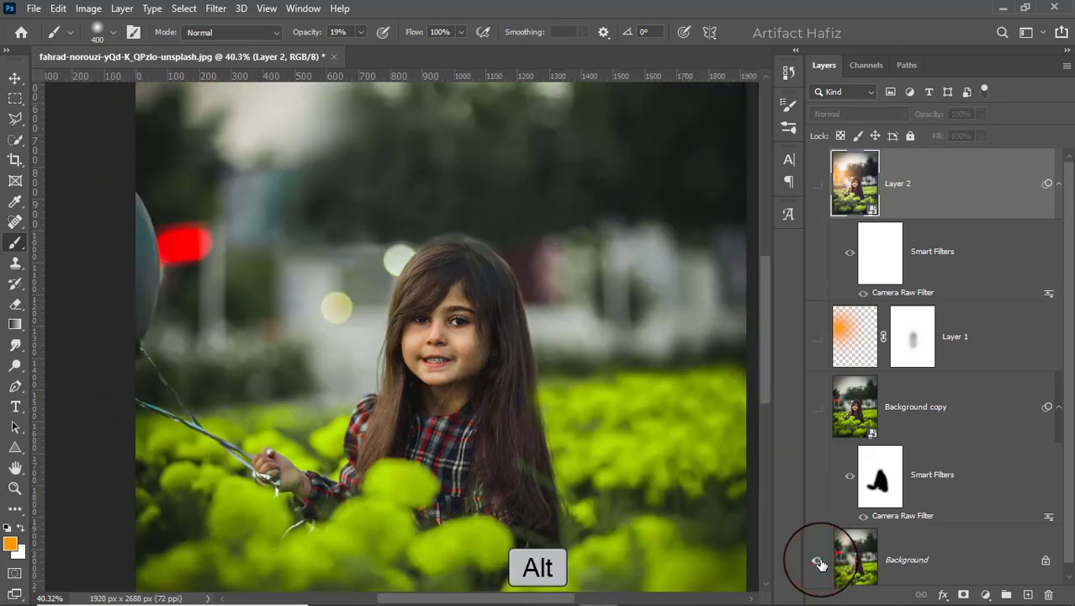
{"action": "left_click", "coordinate": [819, 562], "text": "alt"}
{"action": "scroll", "coordinate": [564, 439], "scroll_direction": "down", "scroll_amount": 3}
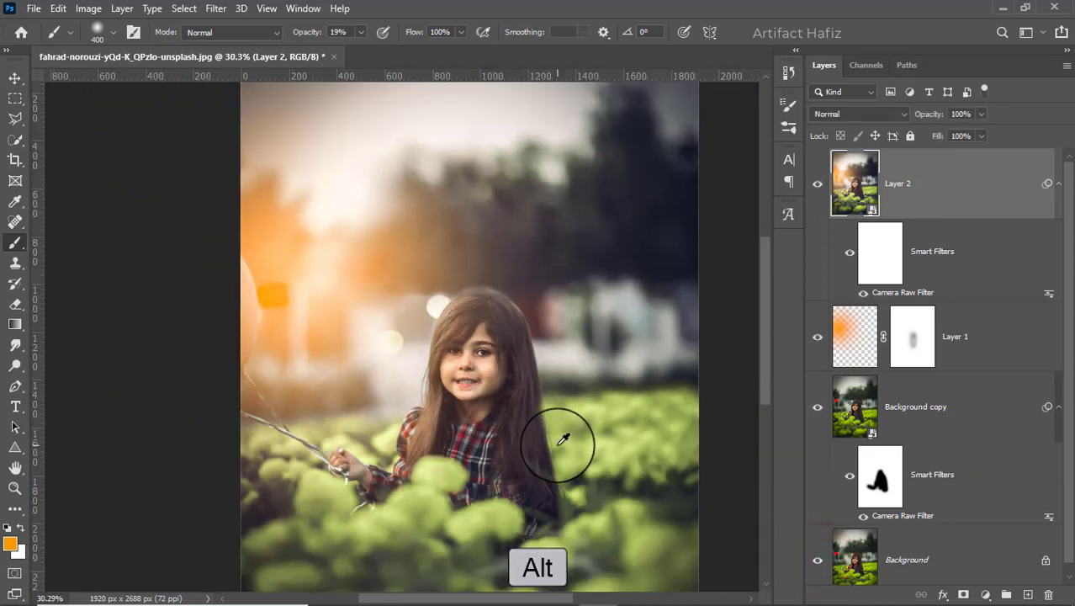
{"action": "scroll", "coordinate": [556, 438], "scroll_direction": "down", "scroll_amount": 1}
{"action": "scroll", "coordinate": [566, 438], "scroll_direction": "up", "scroll_amount": 2}
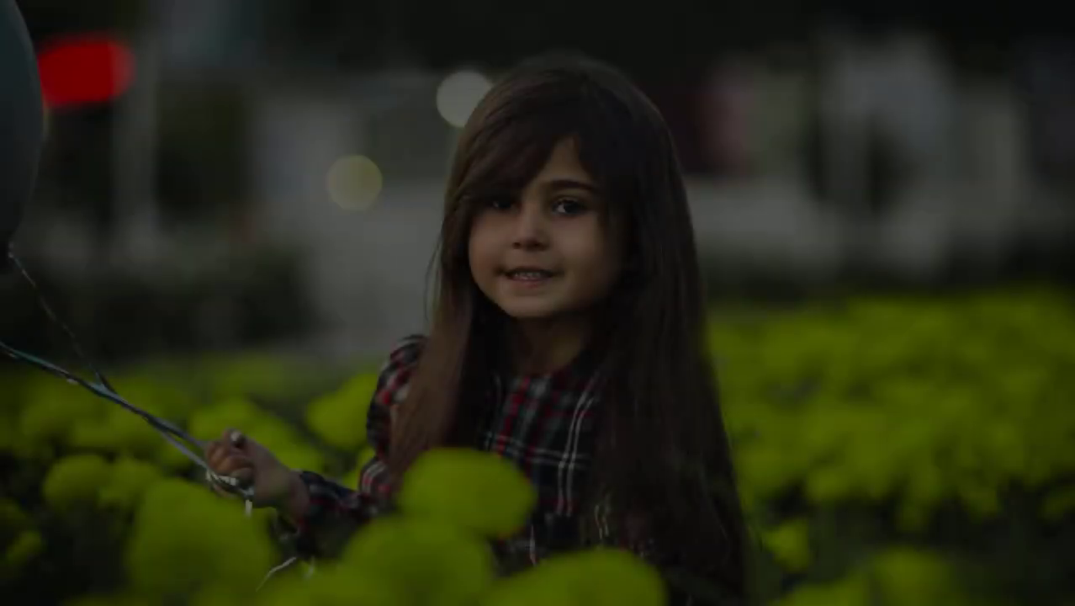